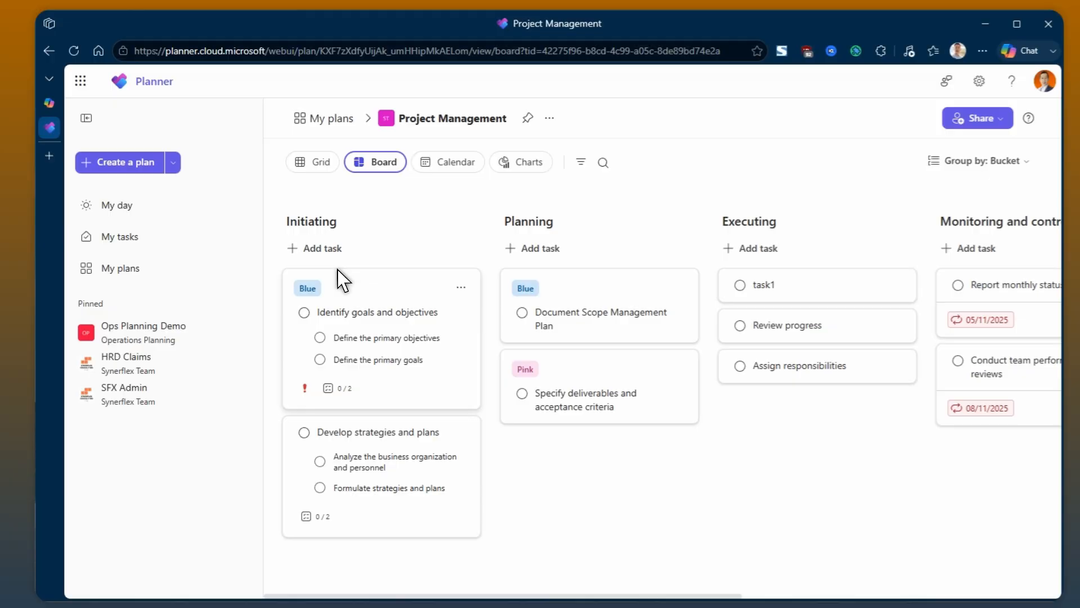
Step: Review the details and checklist of the "Identify goals and objectives" task, closing it without changes
{"action": "left_click", "coordinate": [349, 283]}
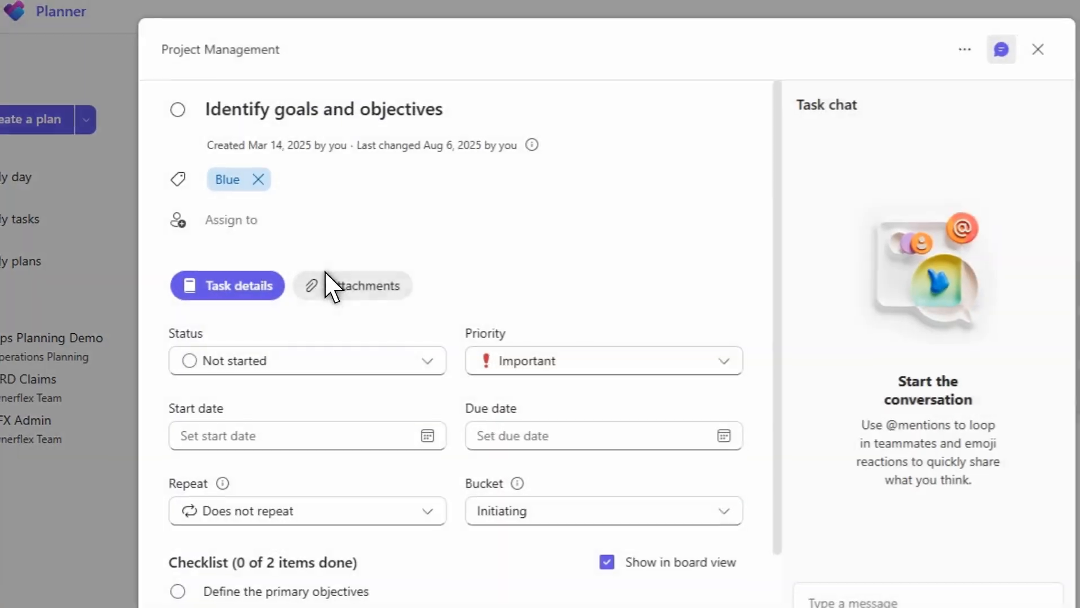
{"action": "scroll", "coordinate": [366, 216], "scroll_direction": "down", "scroll_amount": 3}
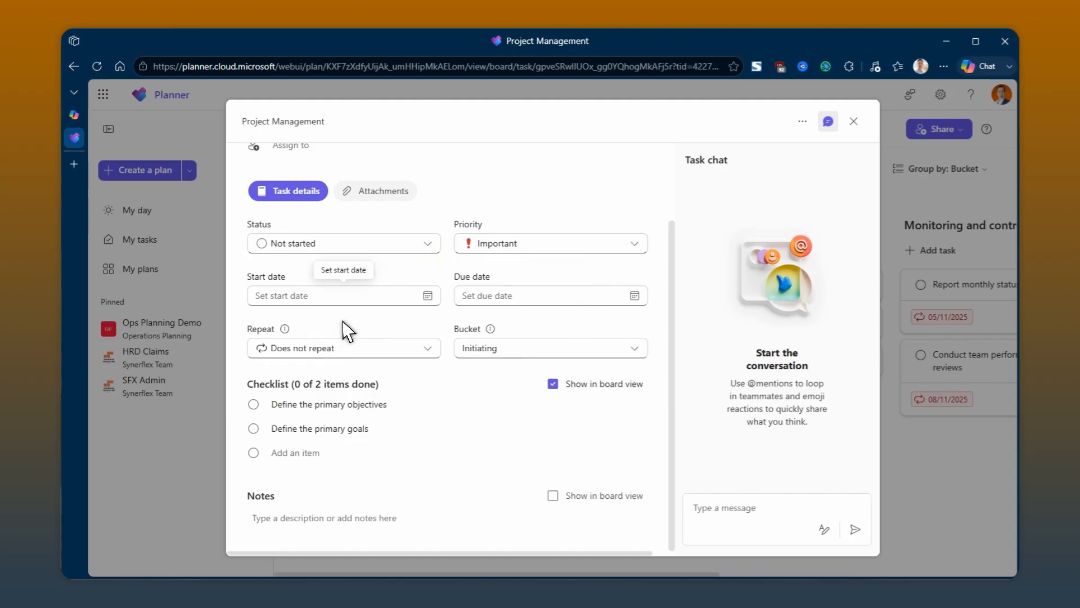
{"action": "left_click", "coordinate": [854, 121]}
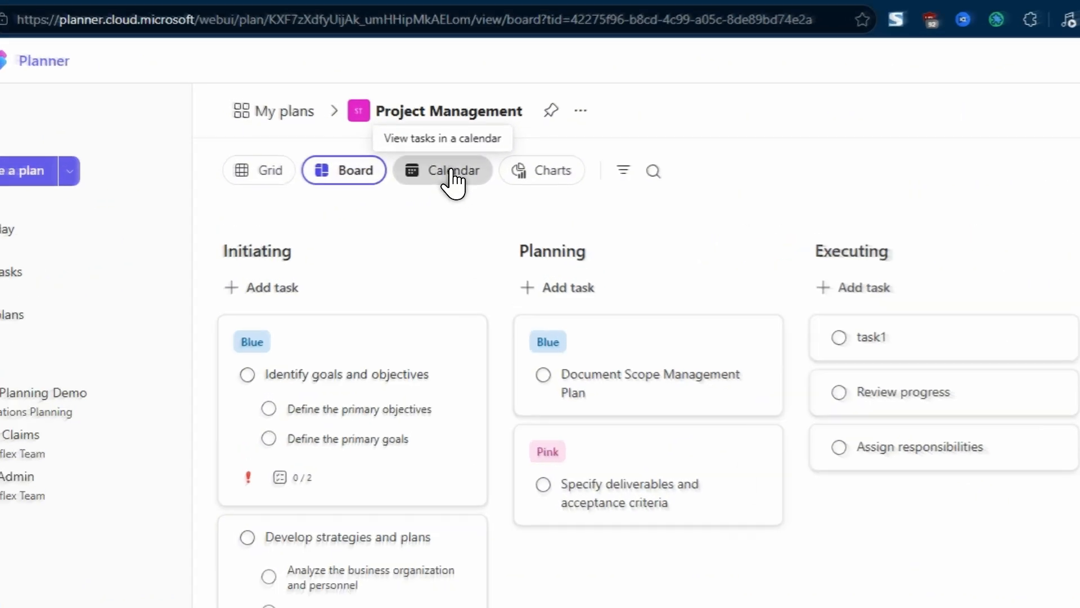
Step: Show the plan as a calendar and schedule the unscheduled task1 on Thursday, July 9, 2026
{"action": "left_click", "coordinate": [453, 172]}
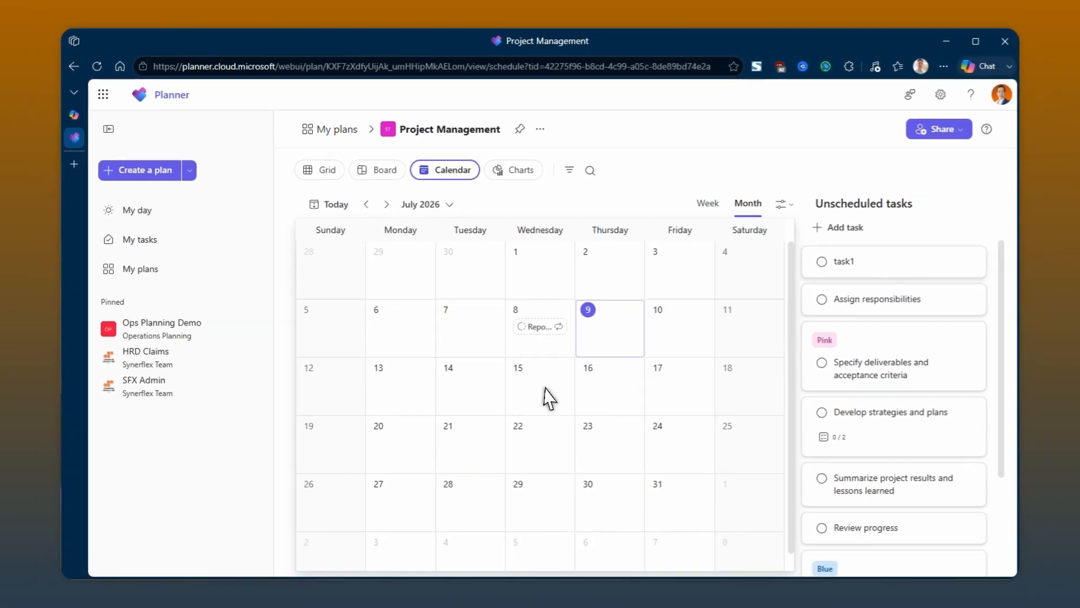
{"action": "left_click_drag", "start_coordinate": [883, 276], "coordinate": [641, 345]}
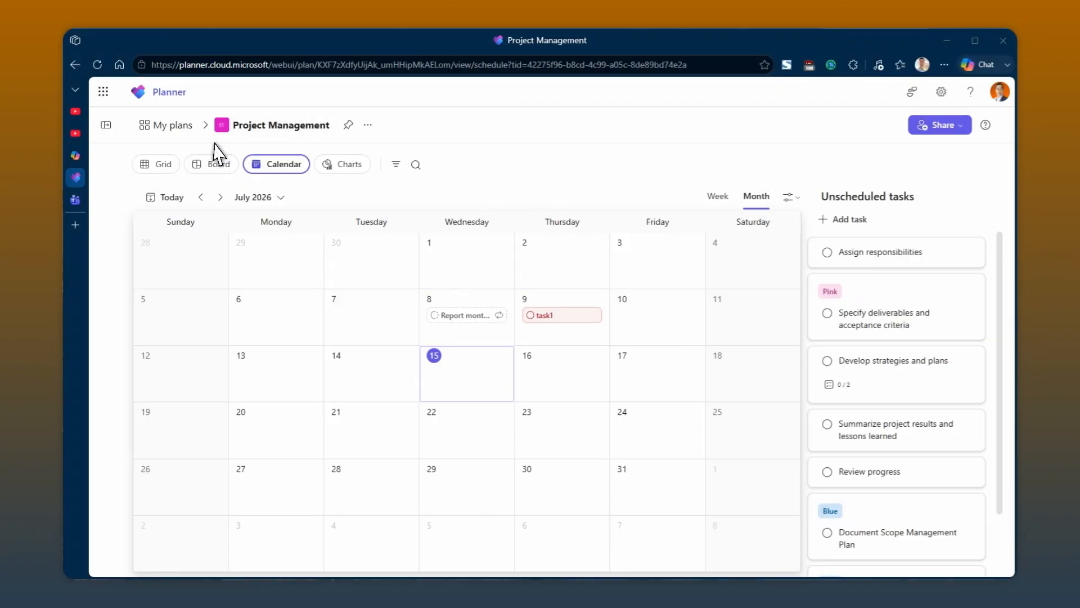
Step: Compare how the plan's tasks are laid out in the grid and board views, ending in the grid
{"action": "left_click", "coordinate": [163, 163]}
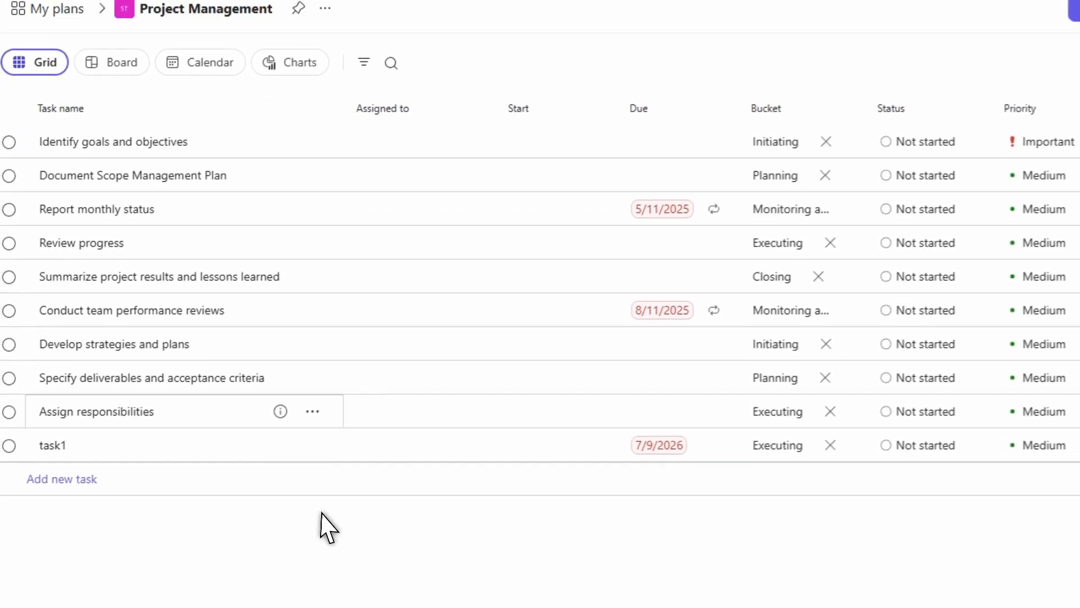
{"action": "left_click", "coordinate": [179, 148]}
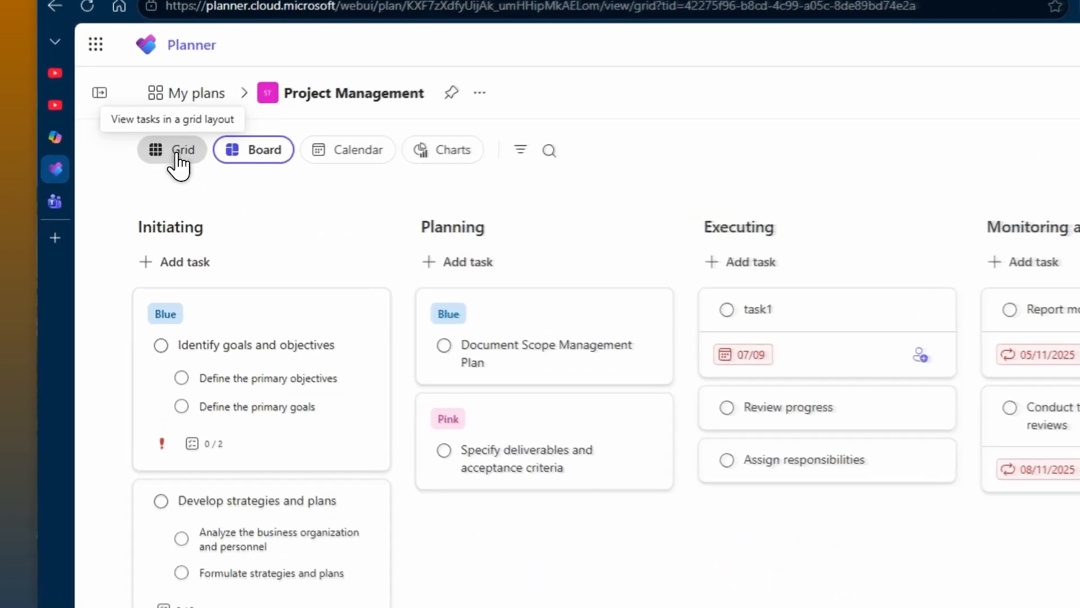
{"action": "left_click", "coordinate": [159, 168]}
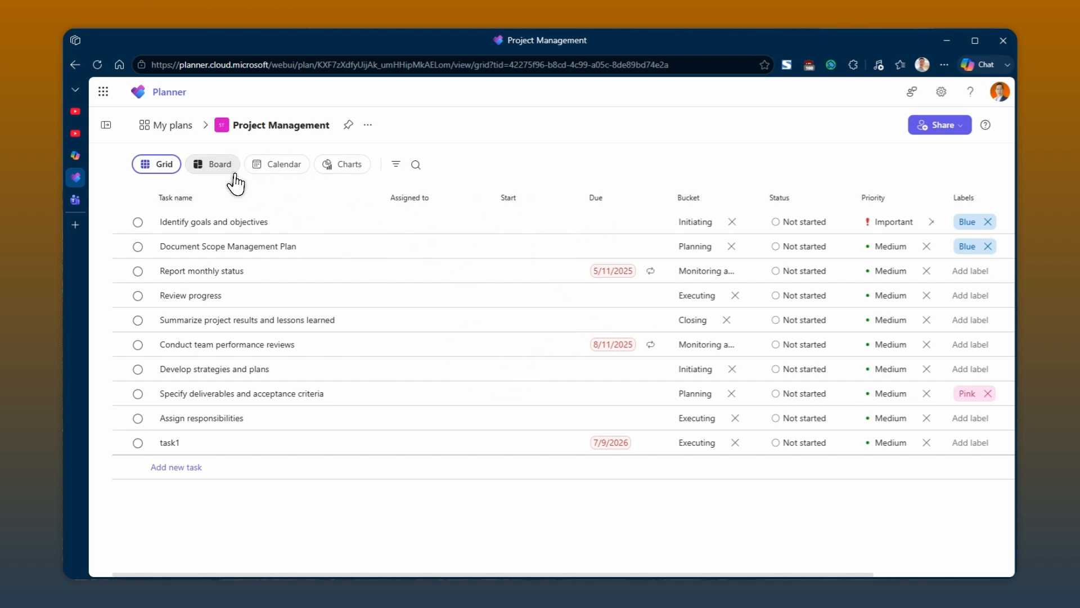
{"action": "left_click", "coordinate": [211, 167]}
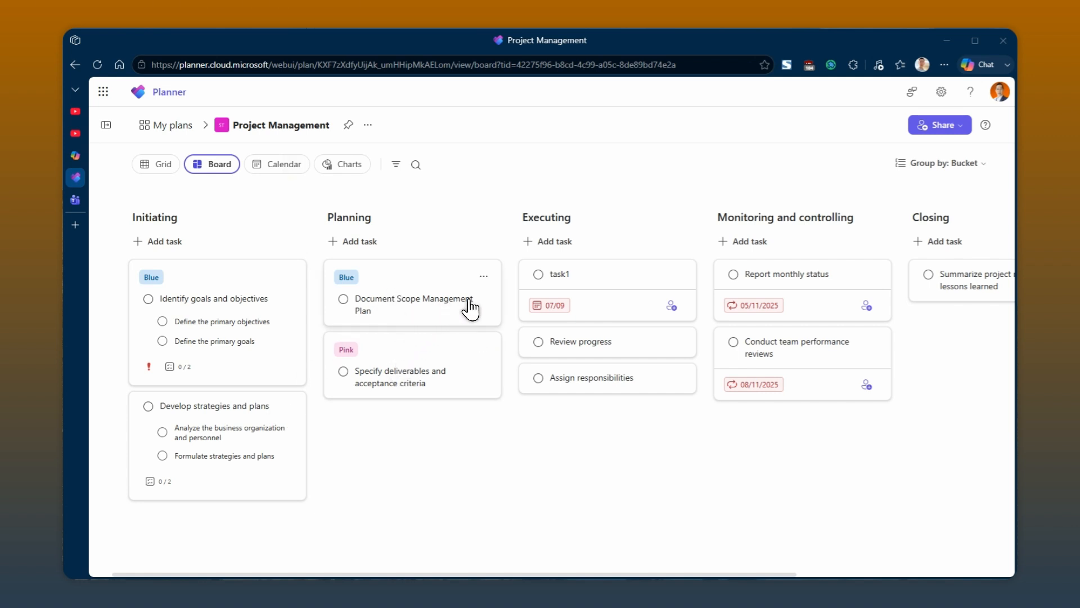
{"action": "left_click", "coordinate": [156, 166]}
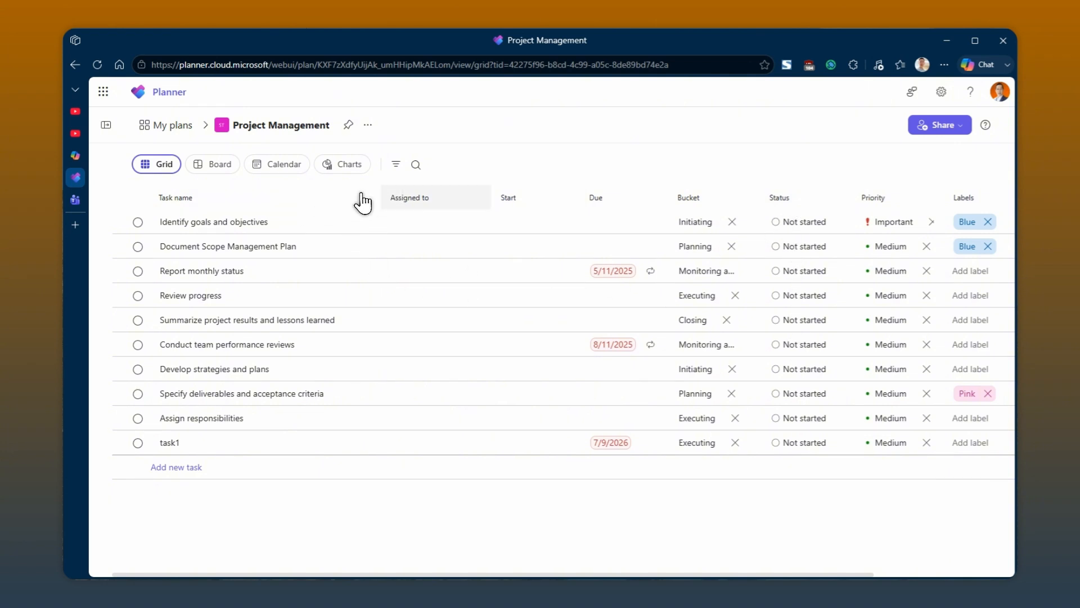
Step: Show the plan's charts and examine the not-started and late portions of the Status chart
{"action": "left_click", "coordinate": [345, 164]}
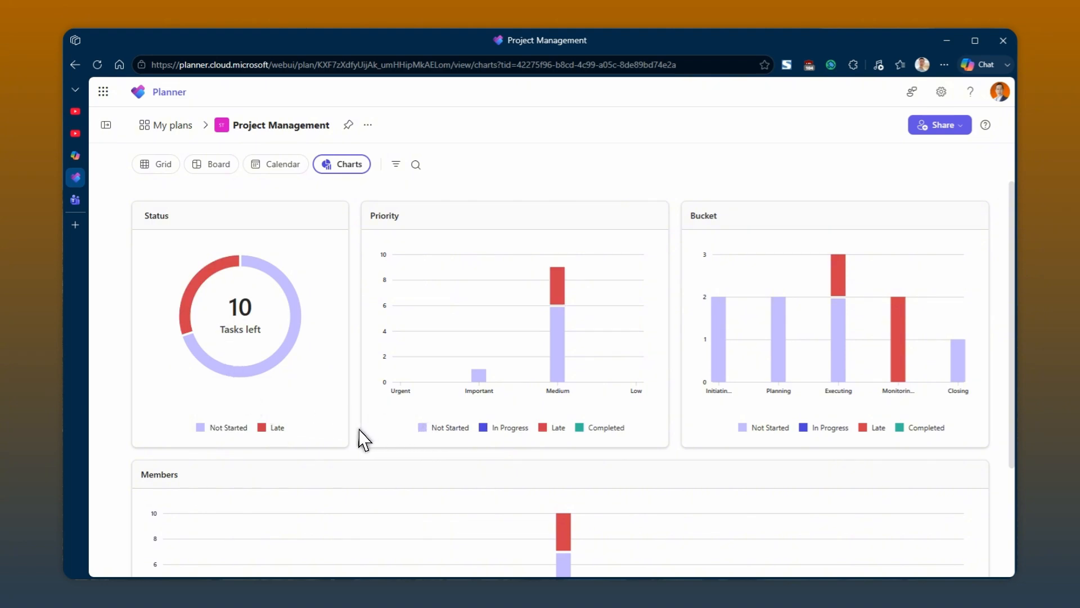
{"action": "mouse_move", "coordinate": [274, 376]}
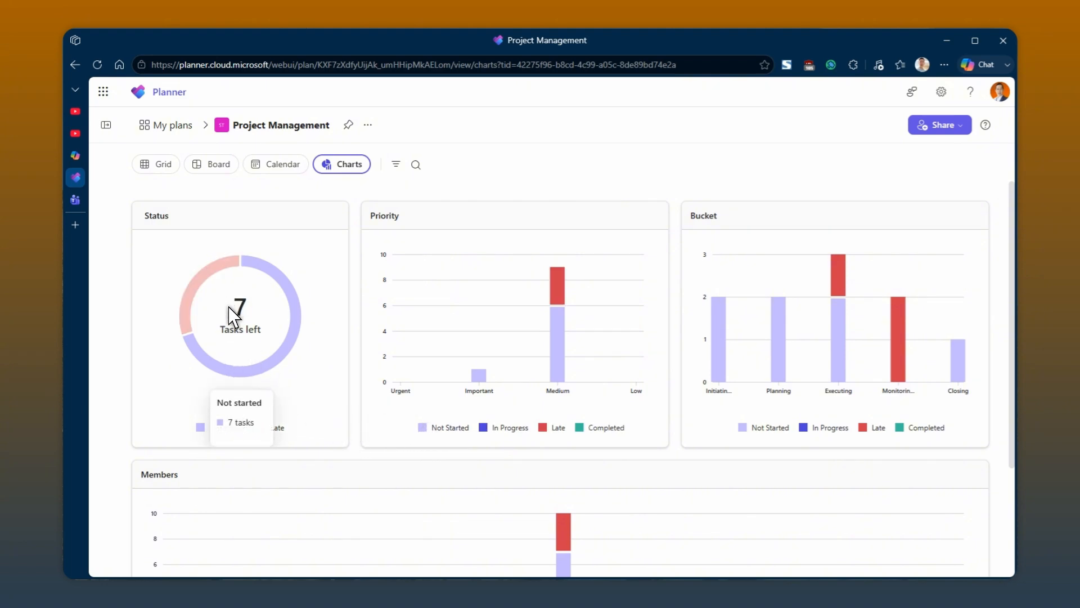
{"action": "mouse_move", "coordinate": [204, 298]}
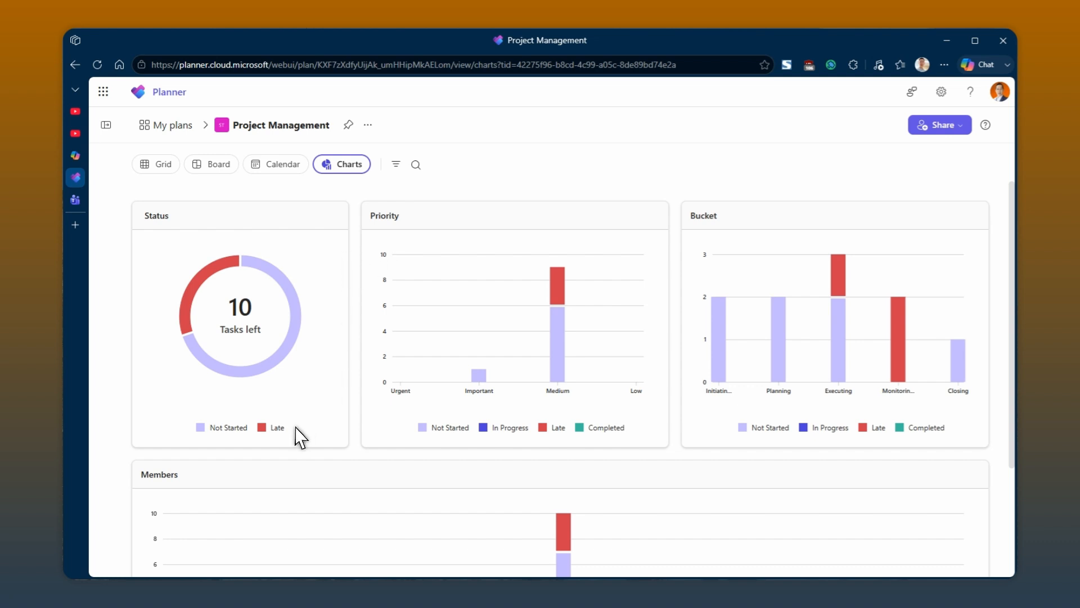
{"action": "left_click", "coordinate": [276, 429]}
{"action": "left_click", "coordinate": [272, 432]}
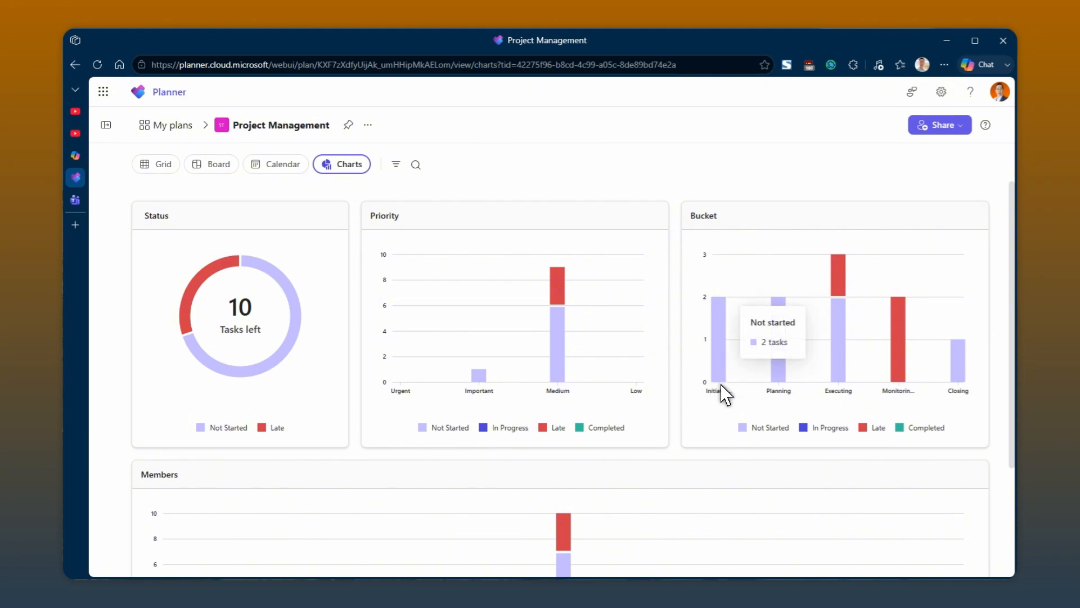
Step: Examine the task status of the Initiating, Executing and Monitoring and controlling buckets in the Bucket chart
{"action": "mouse_move", "coordinate": [882, 378]}
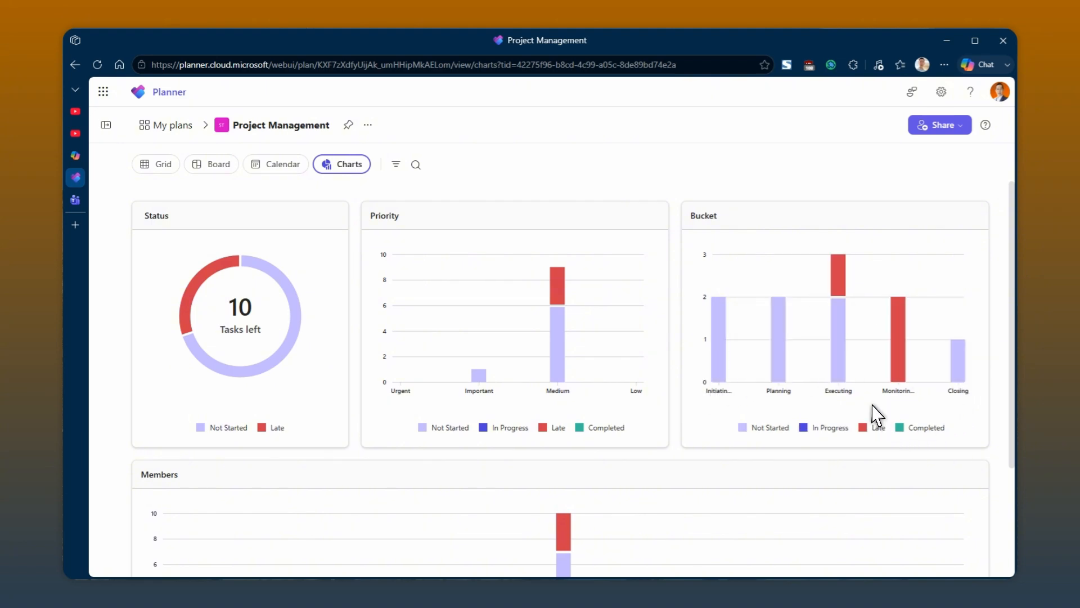
{"action": "mouse_move", "coordinate": [841, 371]}
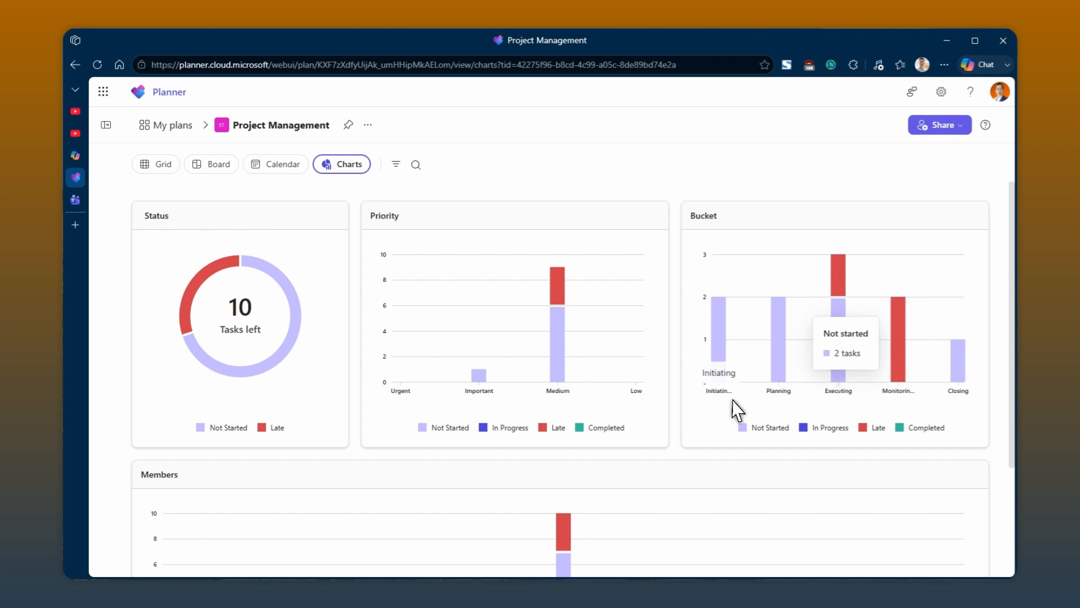
{"action": "mouse_move", "coordinate": [848, 274]}
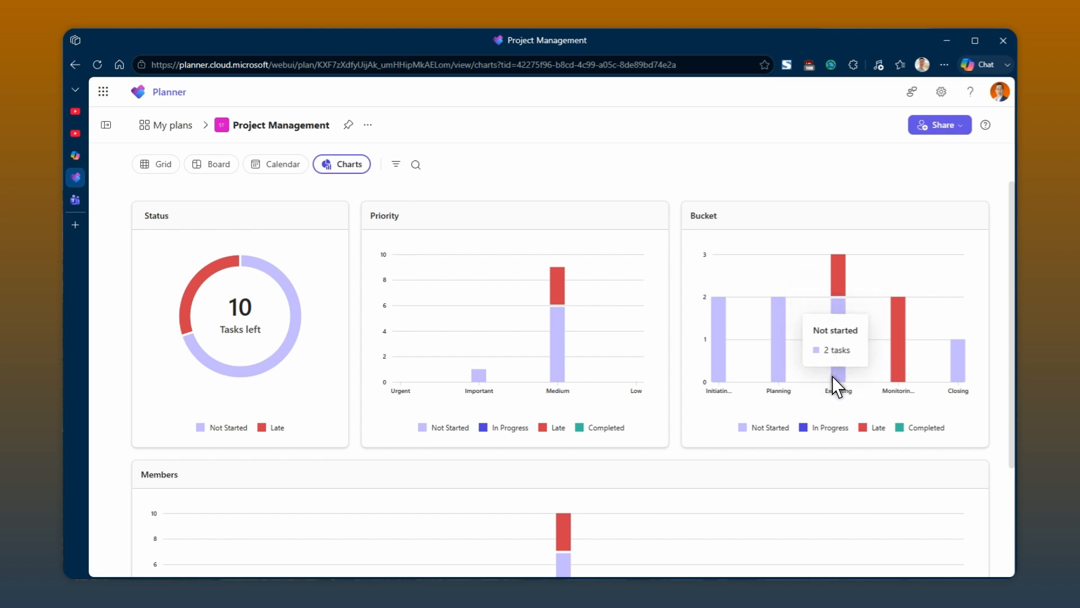
{"action": "mouse_move", "coordinate": [893, 341]}
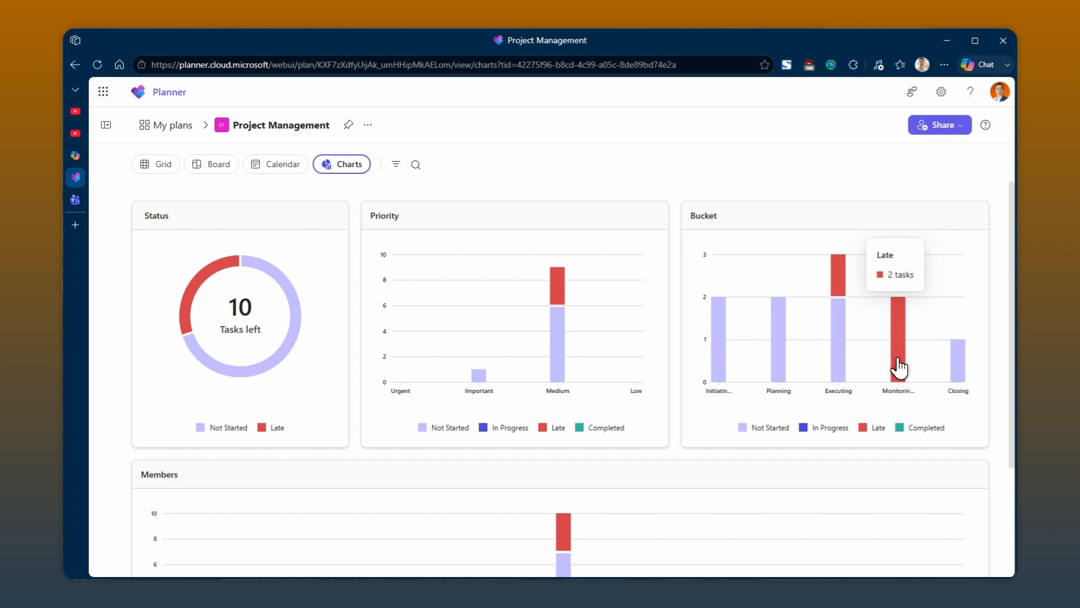
Step: Examine the Members chart for the late tasks that are unassigned
{"action": "scroll", "coordinate": [776, 479], "scroll_direction": "down", "scroll_amount": 3}
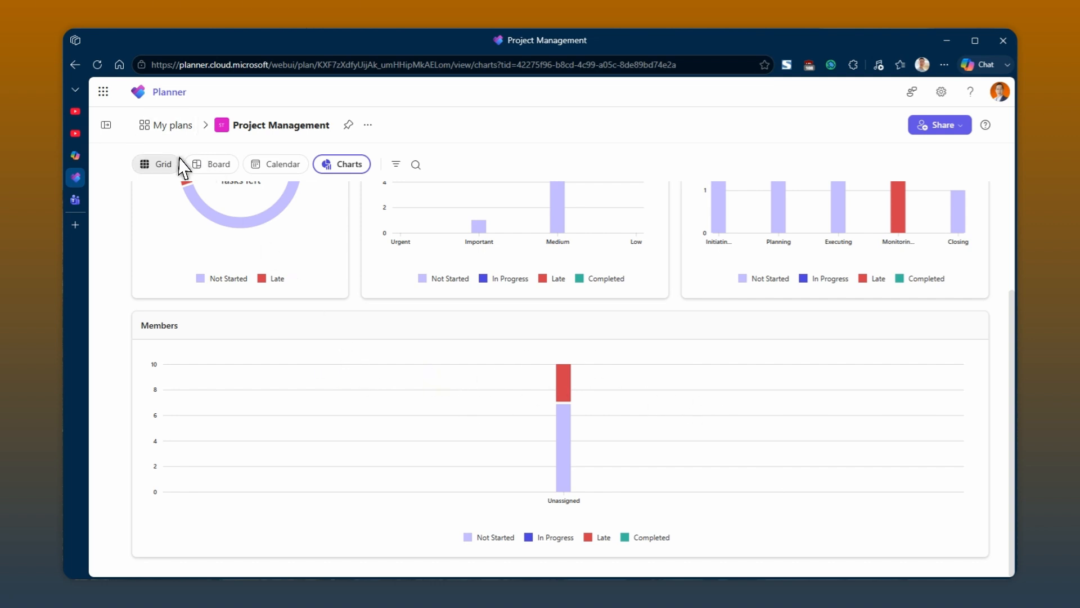
{"action": "scroll", "coordinate": [461, 399], "scroll_direction": "up", "scroll_amount": 1}
{"action": "scroll", "coordinate": [462, 399], "scroll_direction": "up", "scroll_amount": 1}
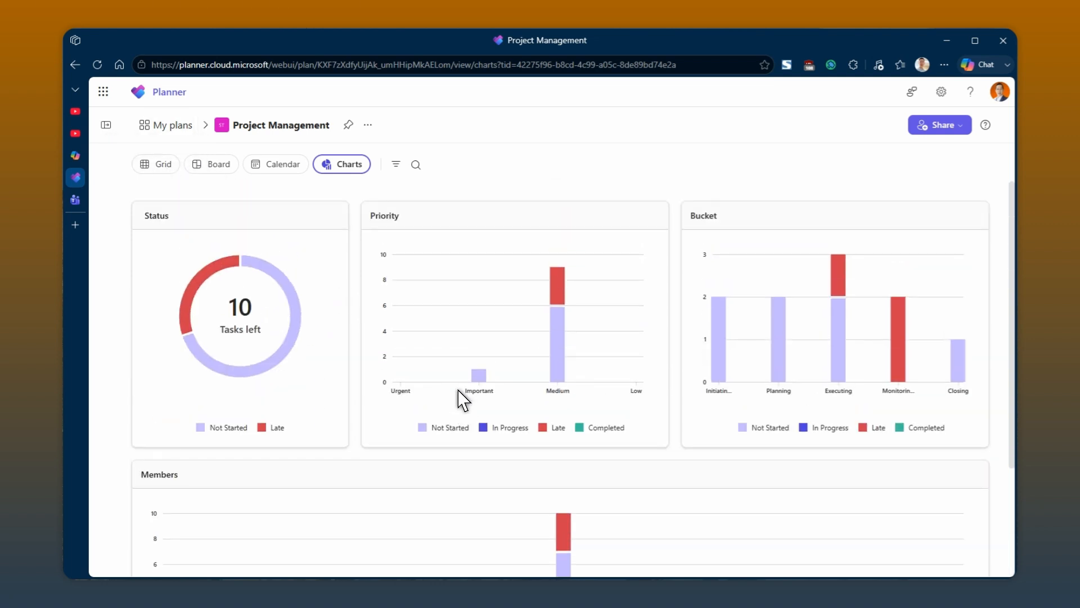
{"action": "scroll", "coordinate": [461, 400], "scroll_direction": "down", "scroll_amount": 2}
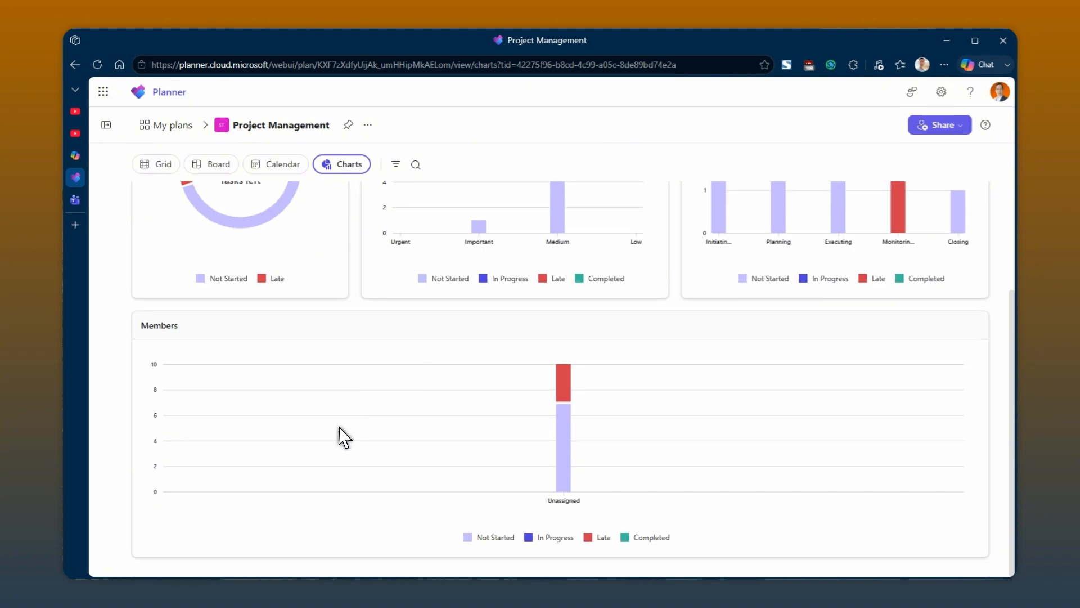
{"action": "mouse_move", "coordinate": [539, 410]}
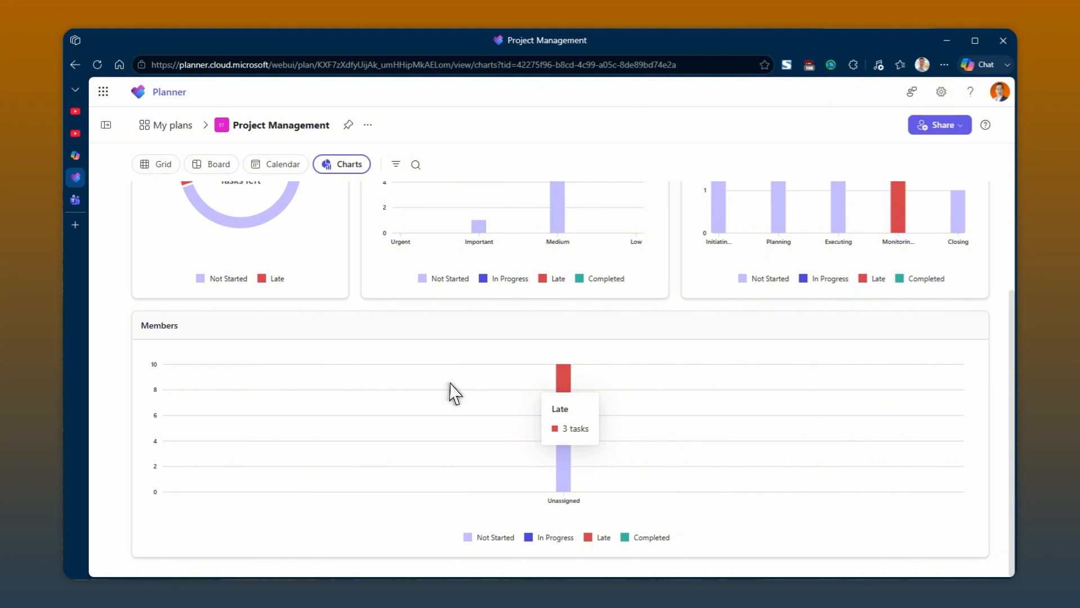
{"action": "scroll", "coordinate": [716, 413], "scroll_direction": "up", "scroll_amount": 3}
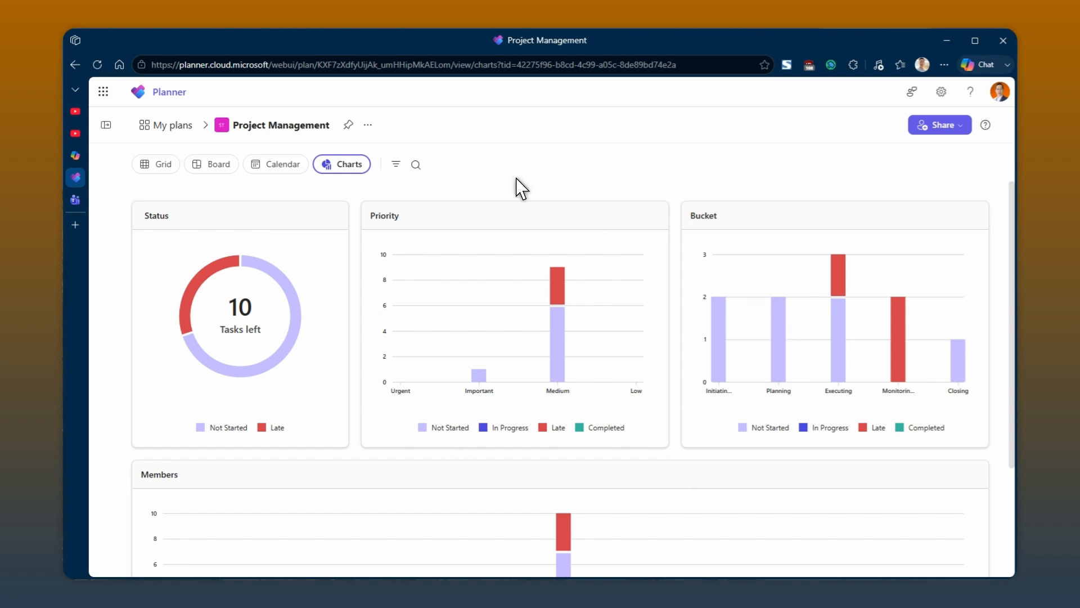
Step: Review the chart filter choices for assignment, labels, bucket and status without applying any of them
{"action": "left_click", "coordinate": [396, 163]}
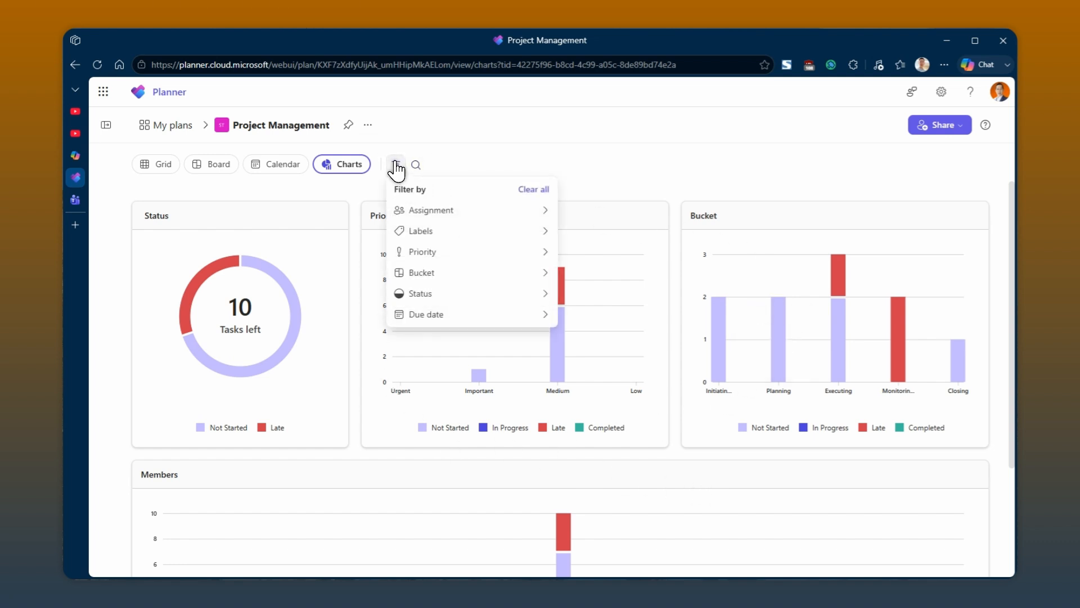
{"action": "left_click", "coordinate": [448, 242]}
{"action": "left_click", "coordinate": [459, 213]}
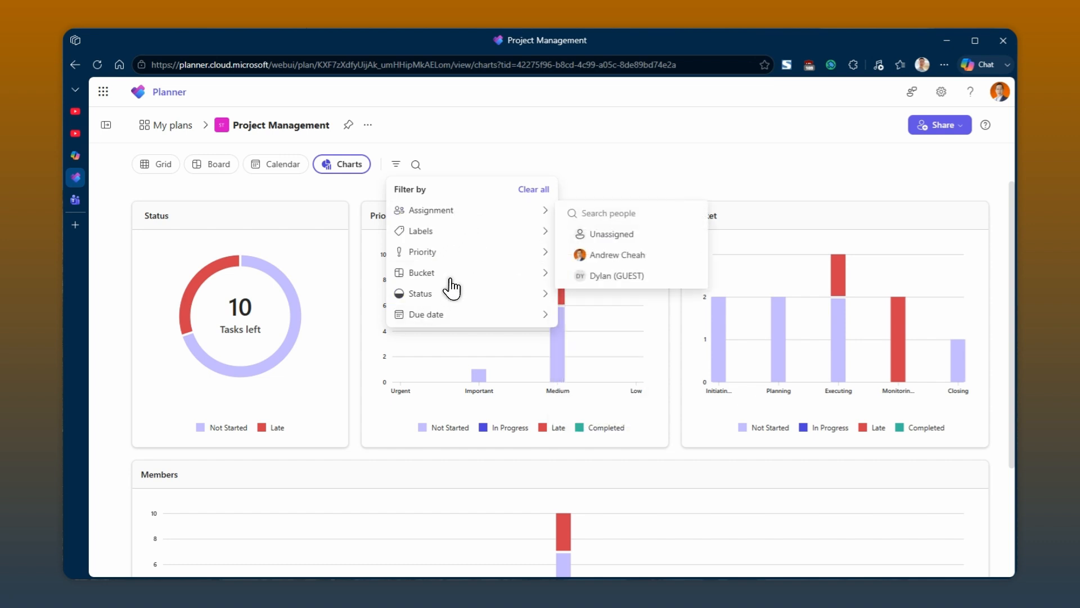
{"action": "left_click", "coordinate": [464, 241]}
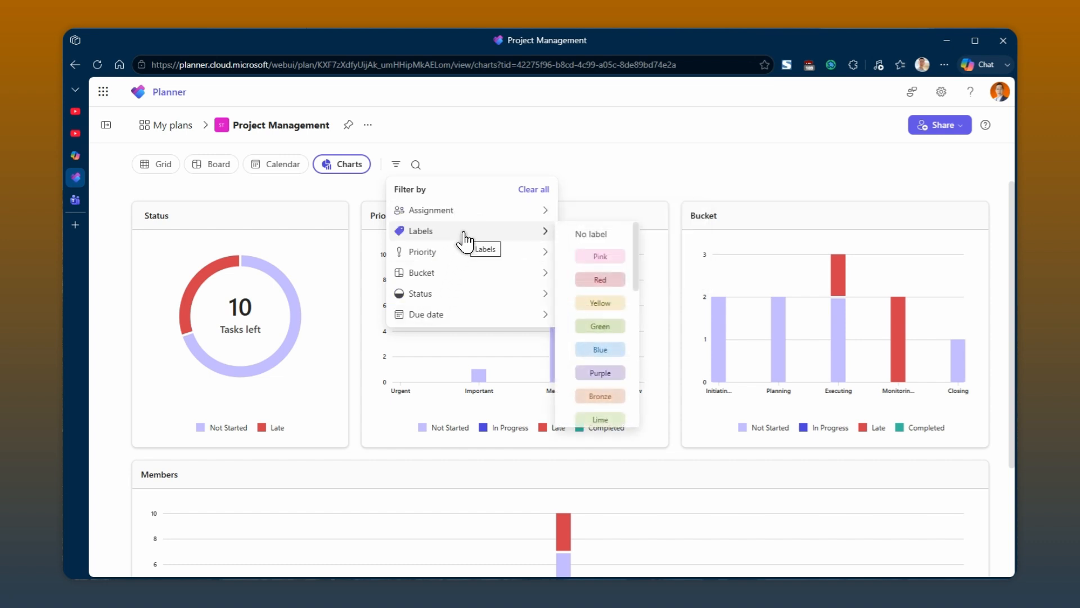
{"action": "left_click", "coordinate": [448, 272]}
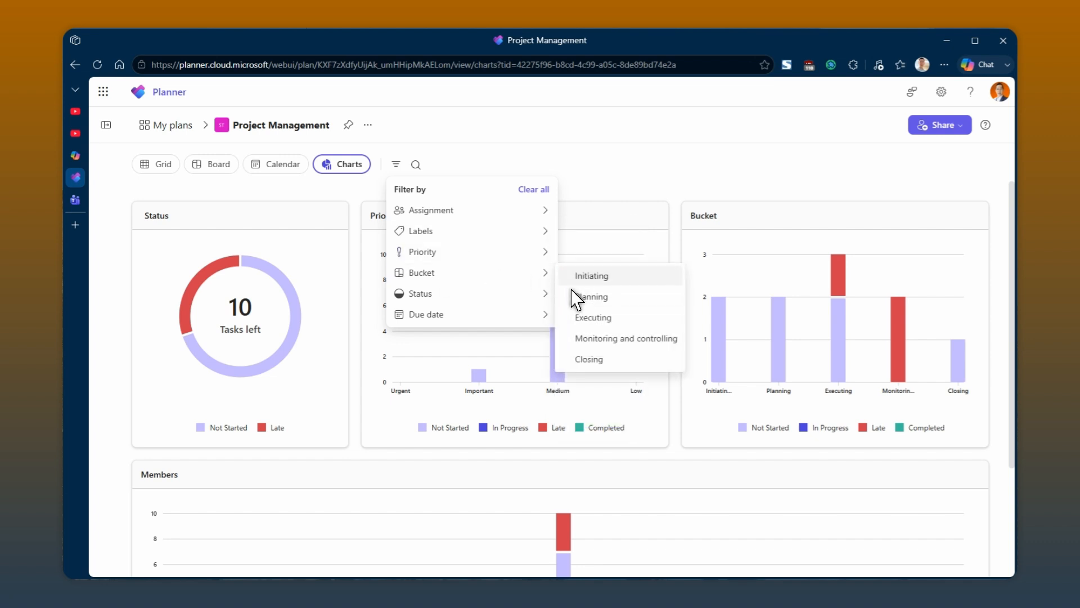
{"action": "left_click", "coordinate": [474, 298]}
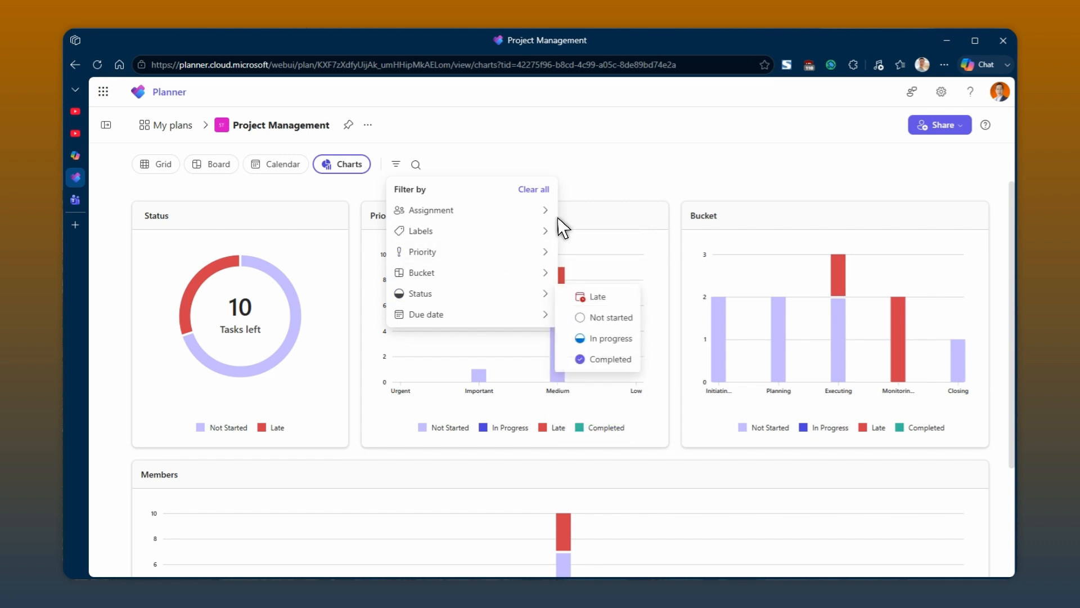
{"action": "left_click", "coordinate": [593, 172]}
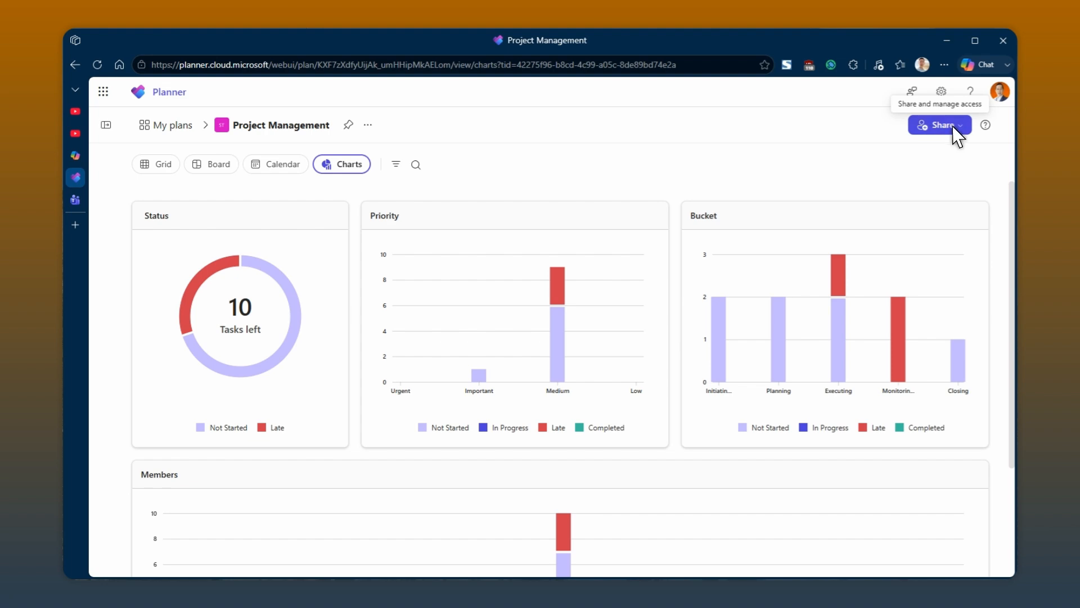
Step: Switch to Microsoft Teams and view the Project Management plan inside the Sales Channel Demo channel
{"action": "left_click", "coordinate": [77, 199]}
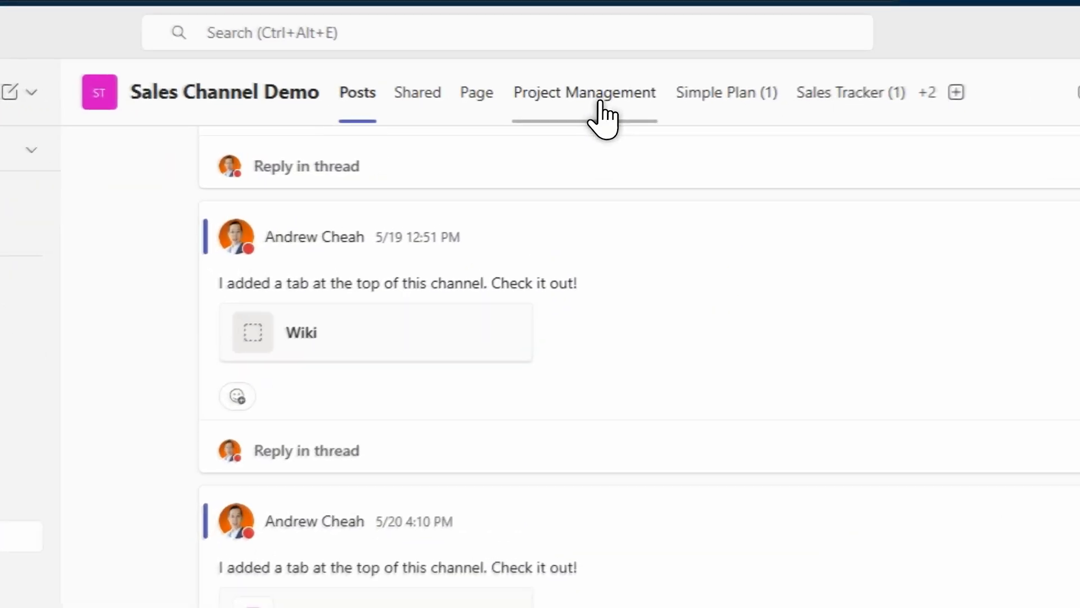
{"action": "left_click", "coordinate": [600, 130]}
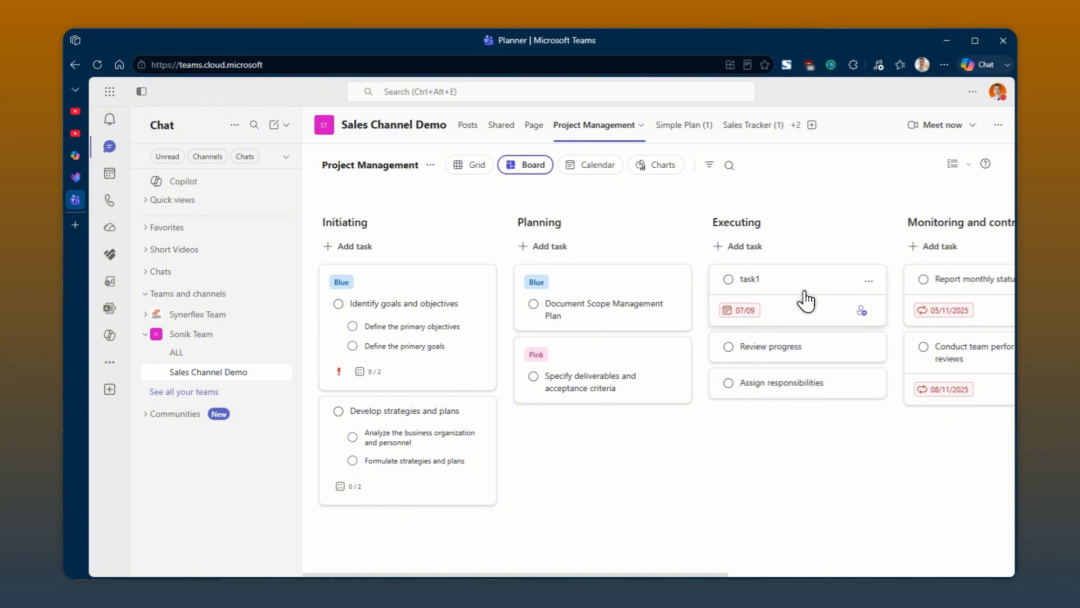
Step: Switch to the plan's board in Planner and rename task1 in the Executing bucket as "task xyz"
{"action": "mouse_move", "coordinate": [66, 177]}
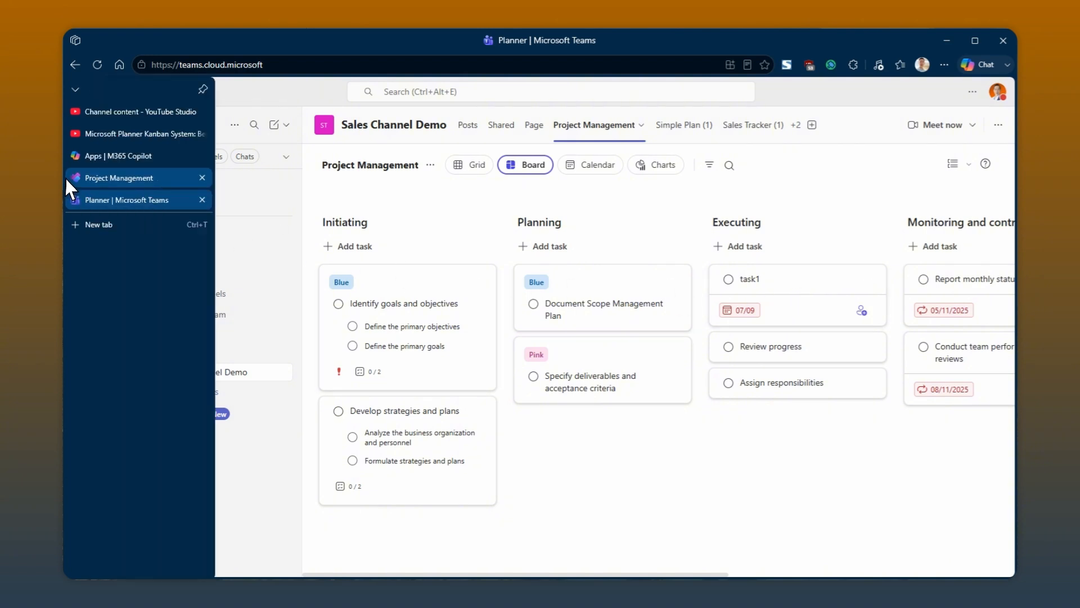
{"action": "left_click", "coordinate": [101, 178]}
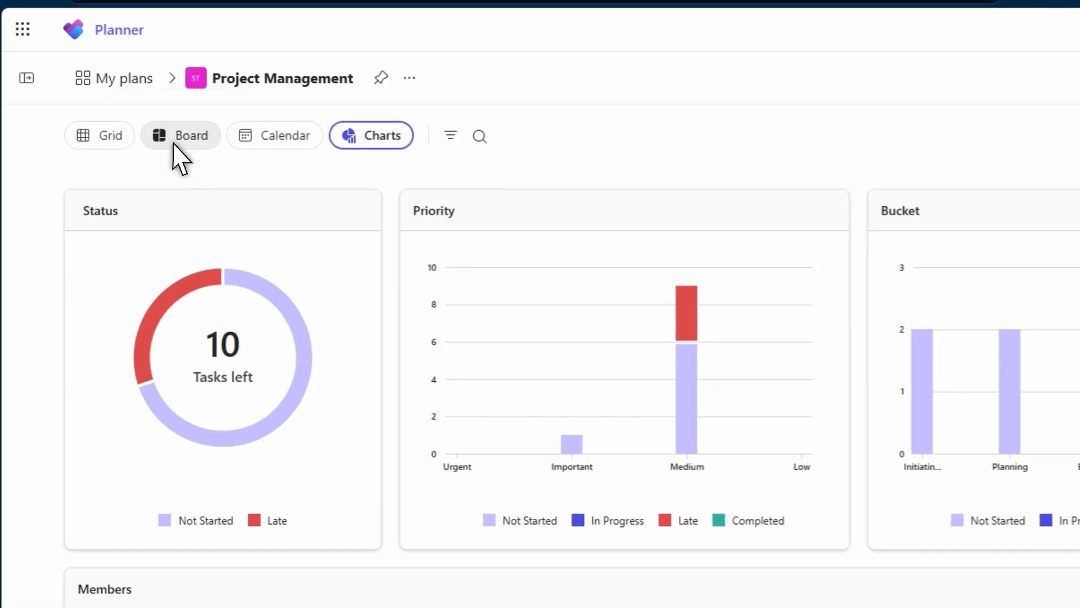
{"action": "left_click", "coordinate": [222, 159]}
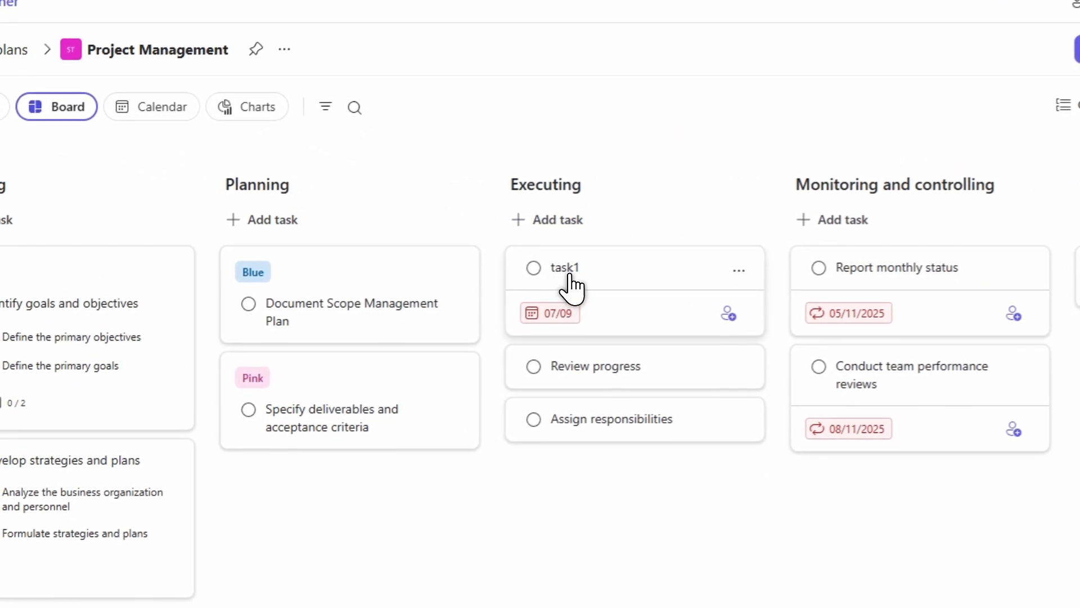
{"action": "left_click", "coordinate": [581, 285]}
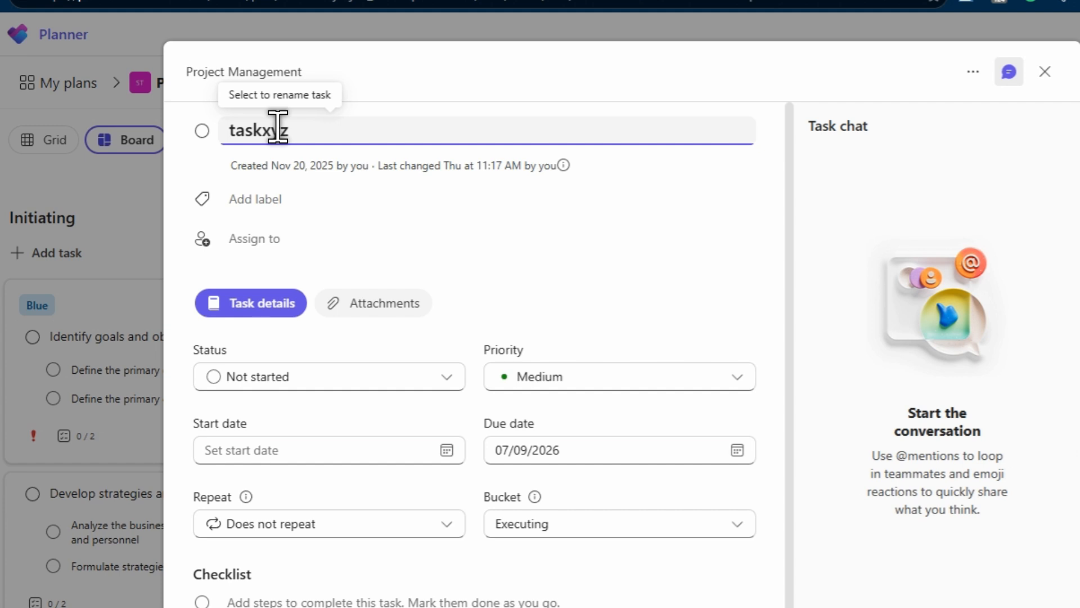
{"action": "left_click", "coordinate": [260, 130]}
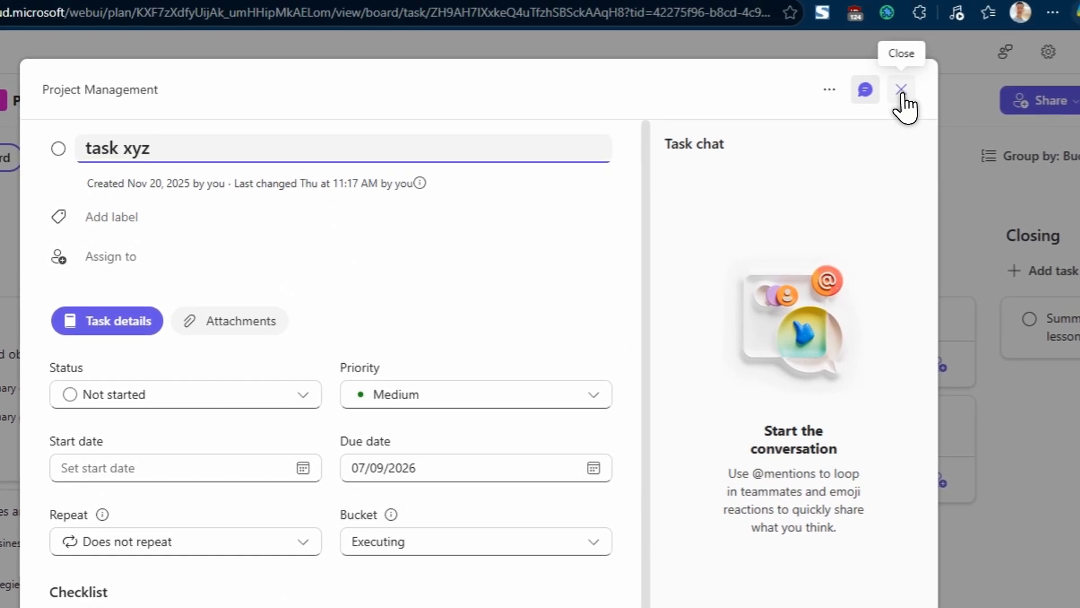
{"action": "left_click", "coordinate": [1014, 60]}
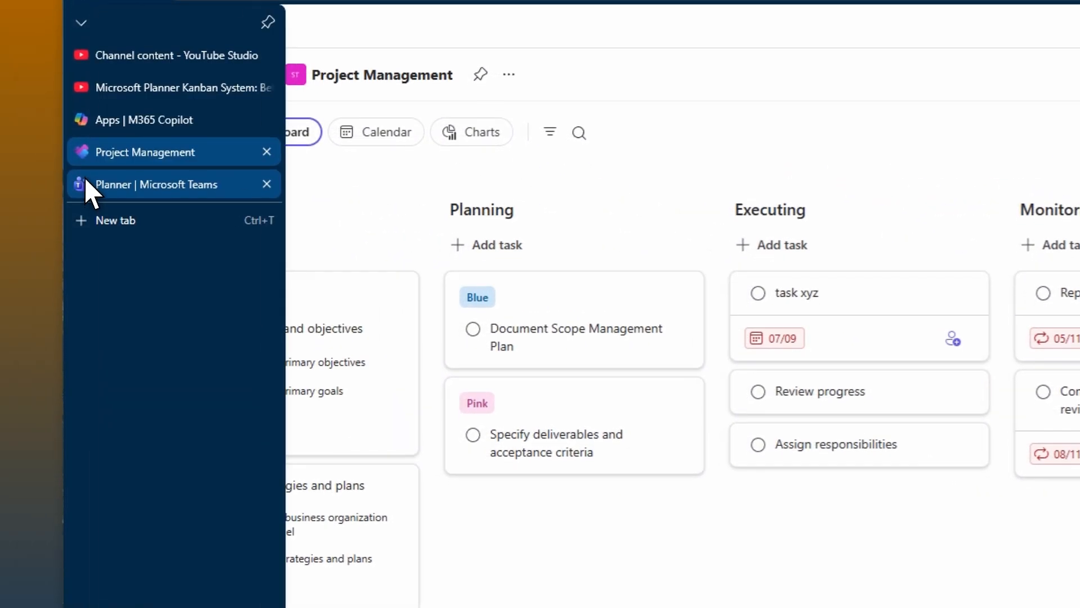
Step: Switch to Microsoft Teams and set the due date of task xyz to 07/17/2026 in the channel's Project Management plan
{"action": "left_click", "coordinate": [85, 181]}
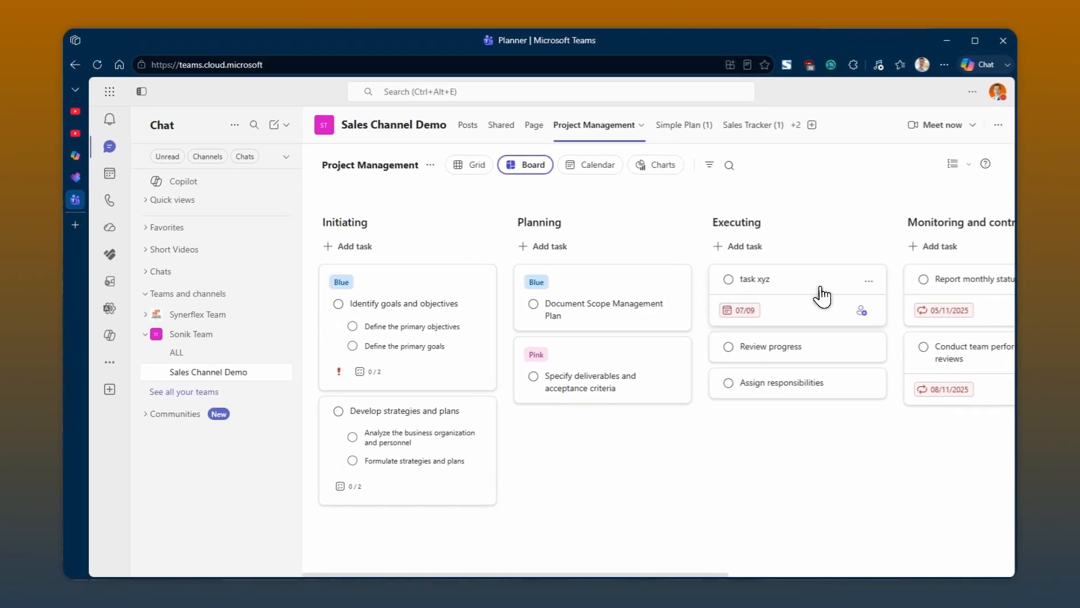
{"action": "left_click", "coordinate": [815, 298]}
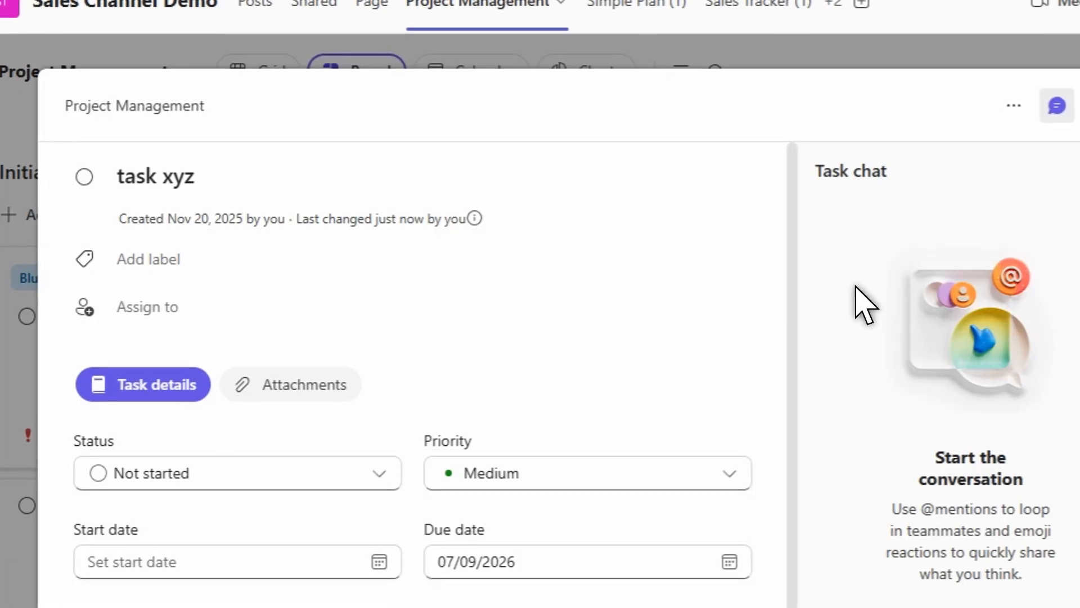
{"action": "scroll", "coordinate": [692, 363], "scroll_direction": "down", "scroll_amount": 3}
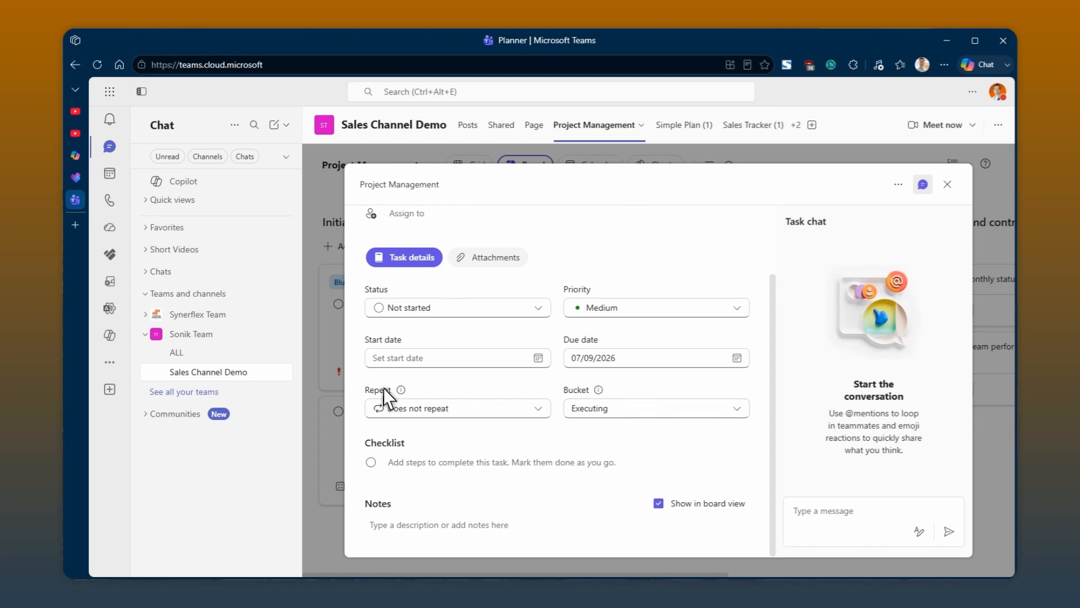
{"action": "left_click", "coordinate": [737, 360]}
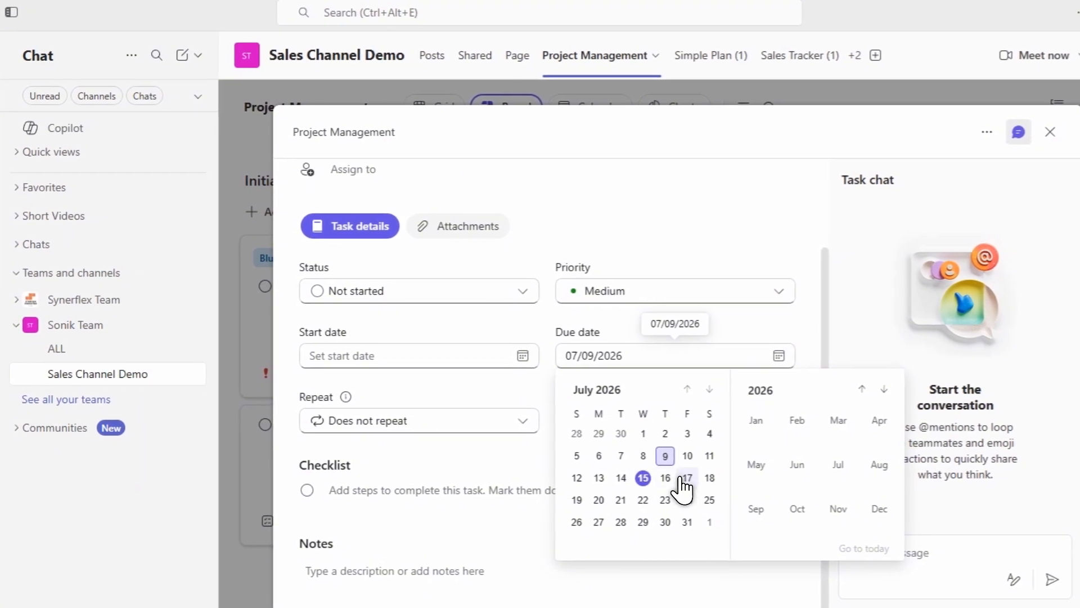
{"action": "left_click", "coordinate": [682, 482]}
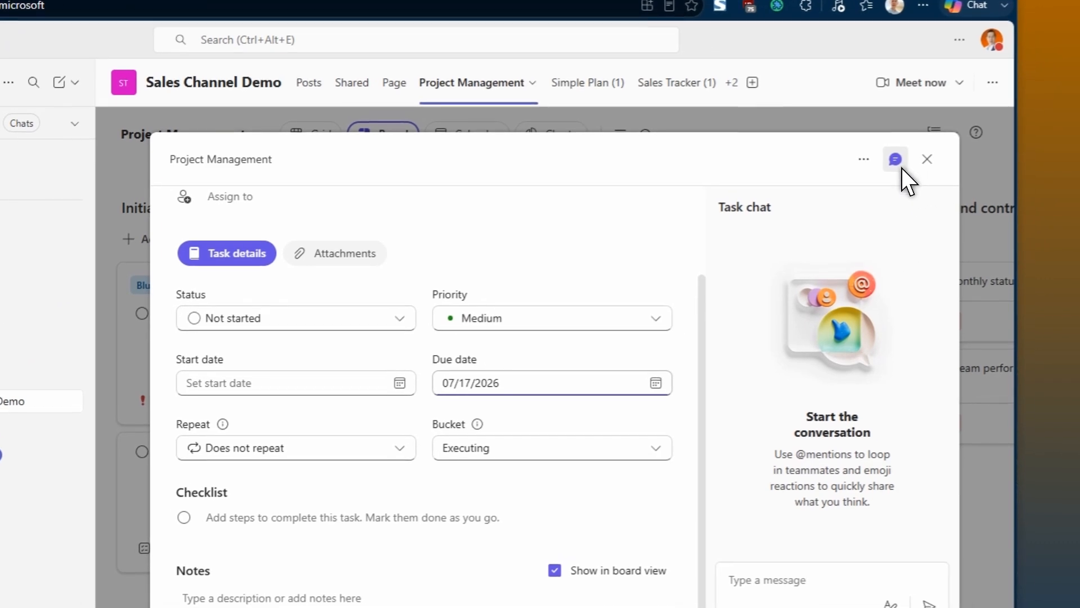
{"action": "left_click", "coordinate": [1075, 155]}
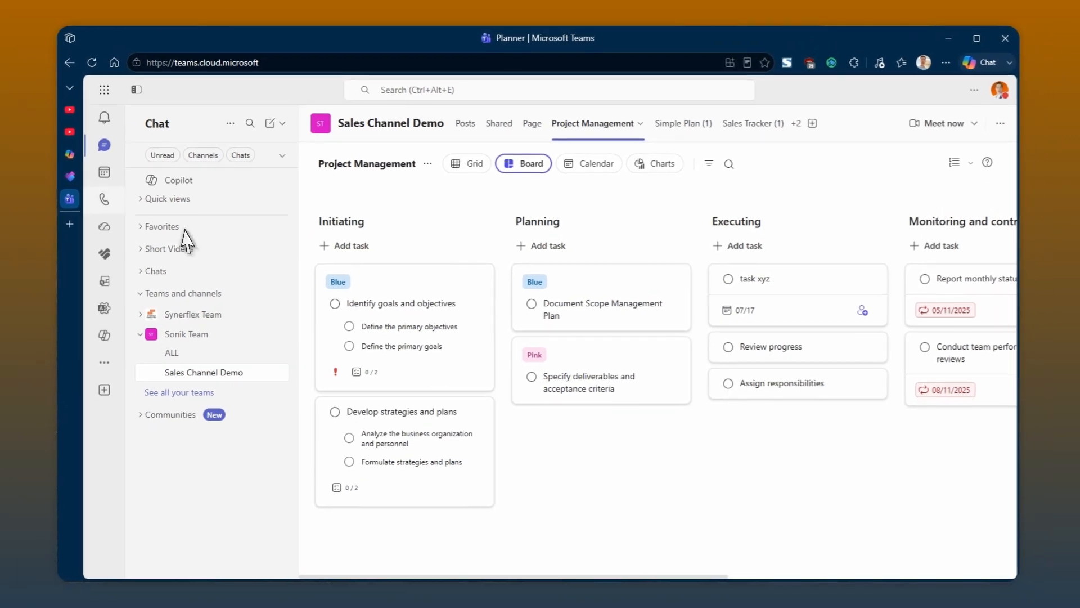
Step: Check the due date of task xyz on the board in Planner and return to Microsoft Teams
{"action": "mouse_move", "coordinate": [67, 177]}
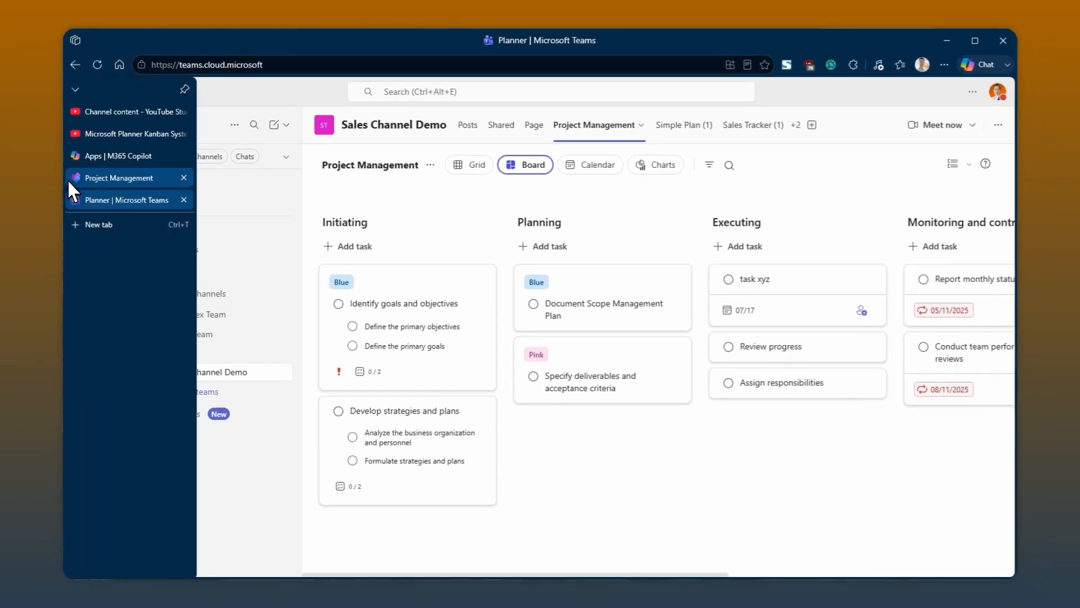
{"action": "left_click", "coordinate": [109, 177]}
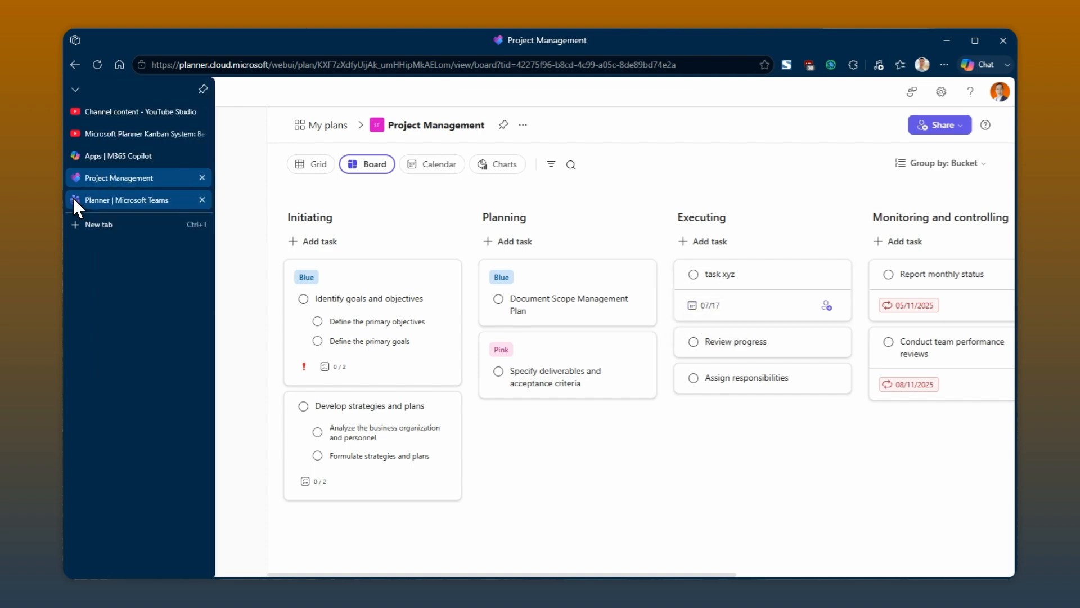
{"action": "left_click", "coordinate": [73, 200]}
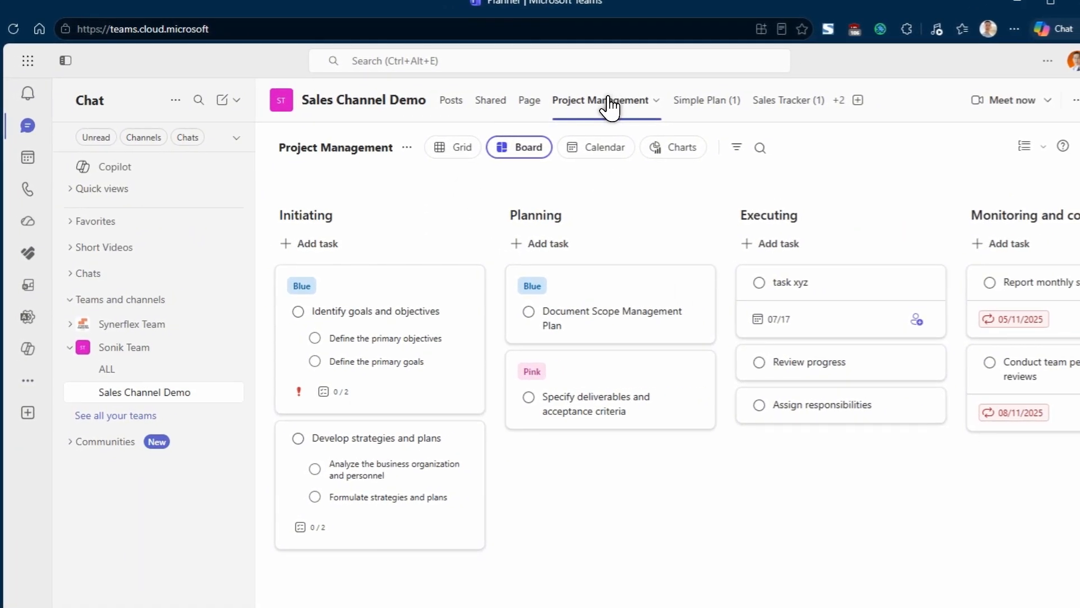
Step: Add the Planner app as a new tab in the Sales Channel Demo channel
{"action": "left_click", "coordinate": [858, 99]}
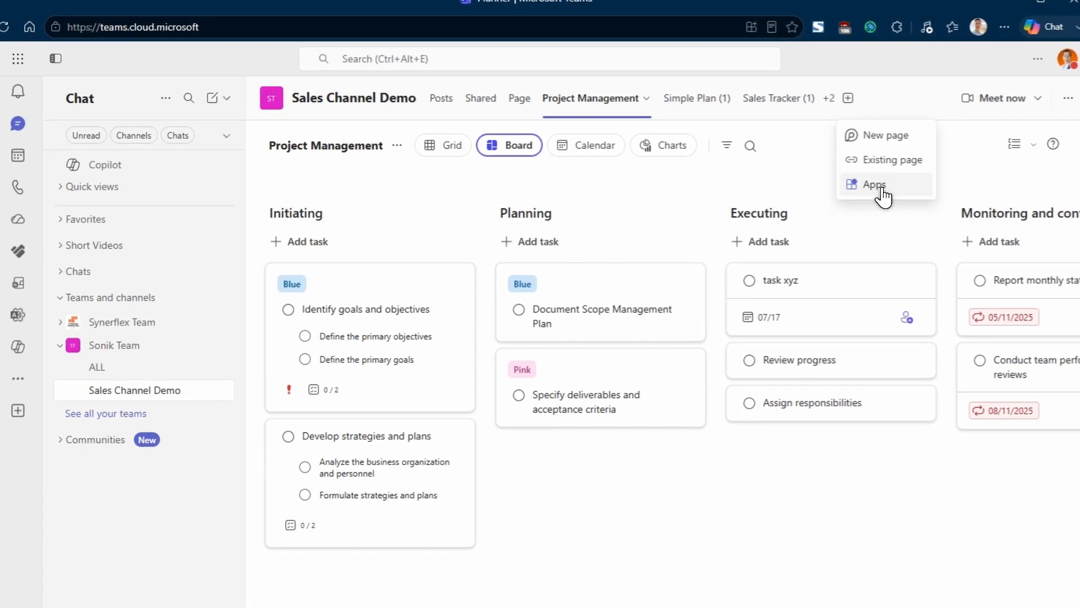
{"action": "left_click", "coordinate": [883, 187]}
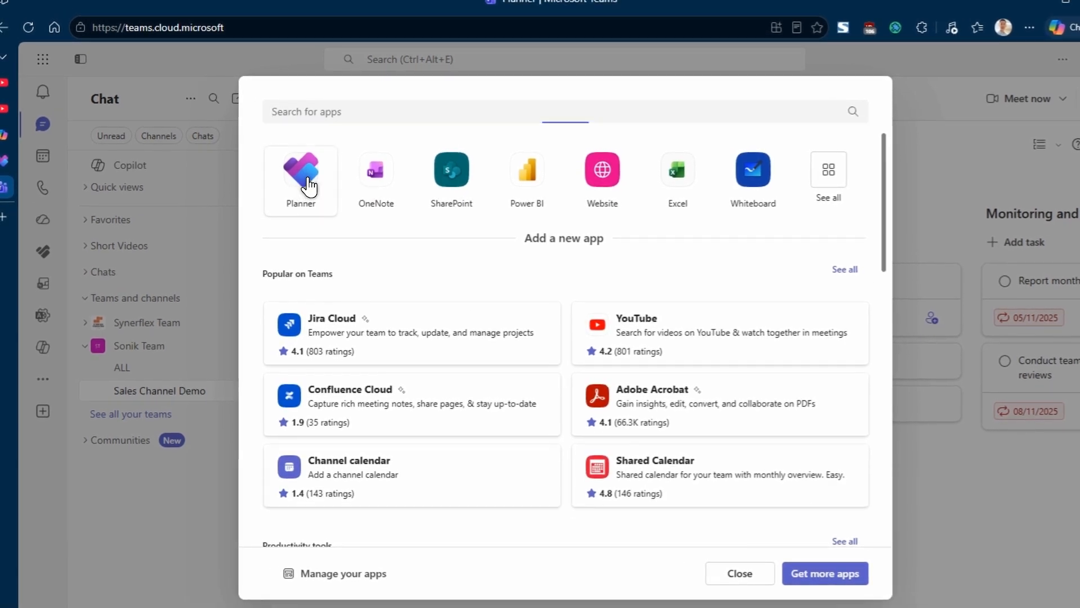
{"action": "left_click", "coordinate": [309, 186]}
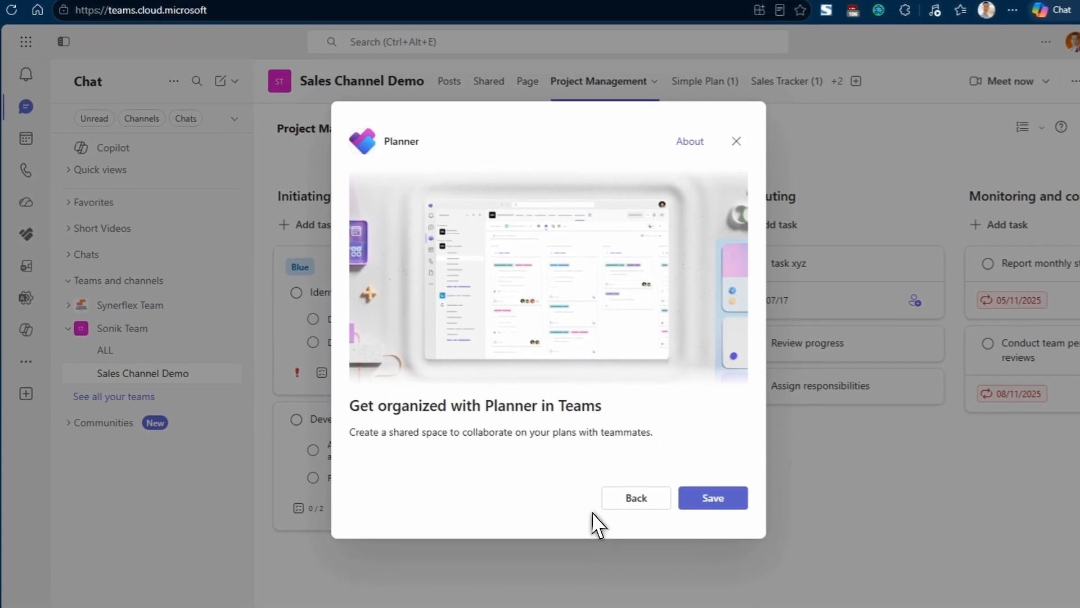
{"action": "left_click", "coordinate": [710, 504]}
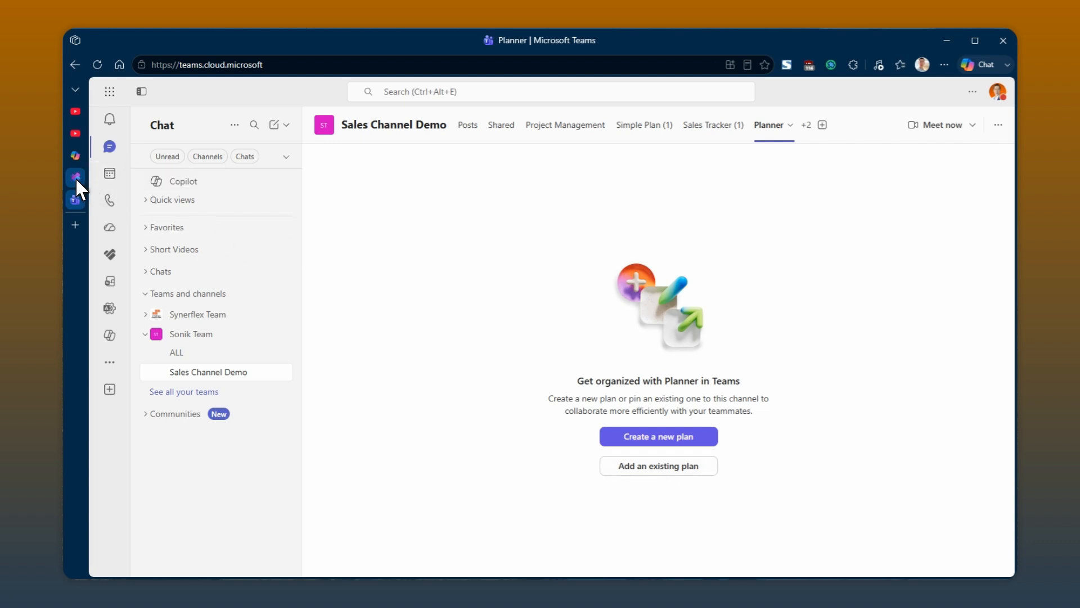
{"action": "mouse_move", "coordinate": [78, 186]}
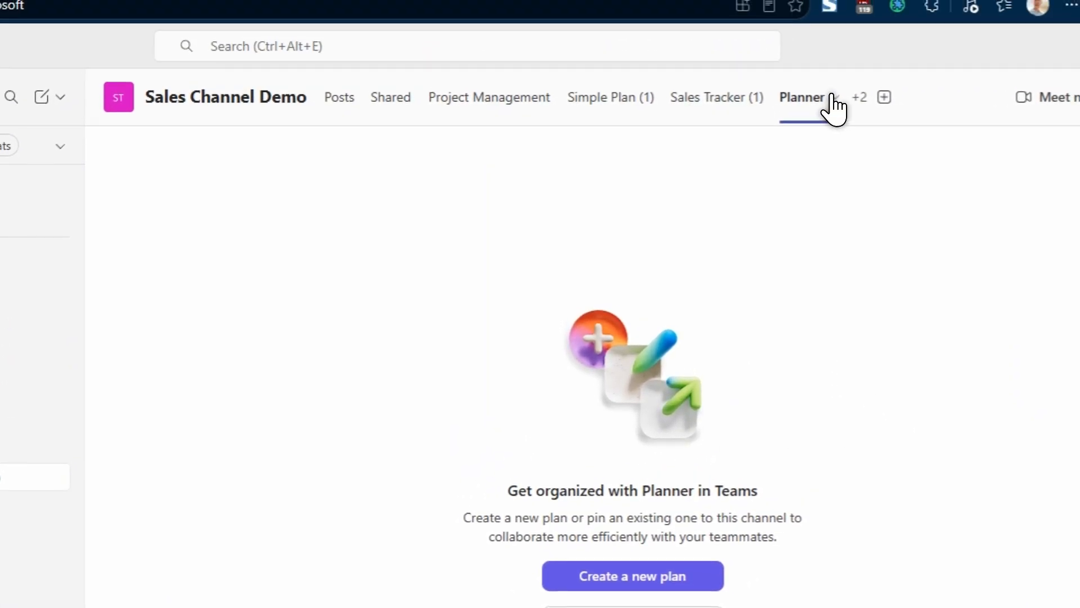
Step: Remove the empty Planner tab from the Sales Channel Demo channel
{"action": "left_click", "coordinate": [831, 96]}
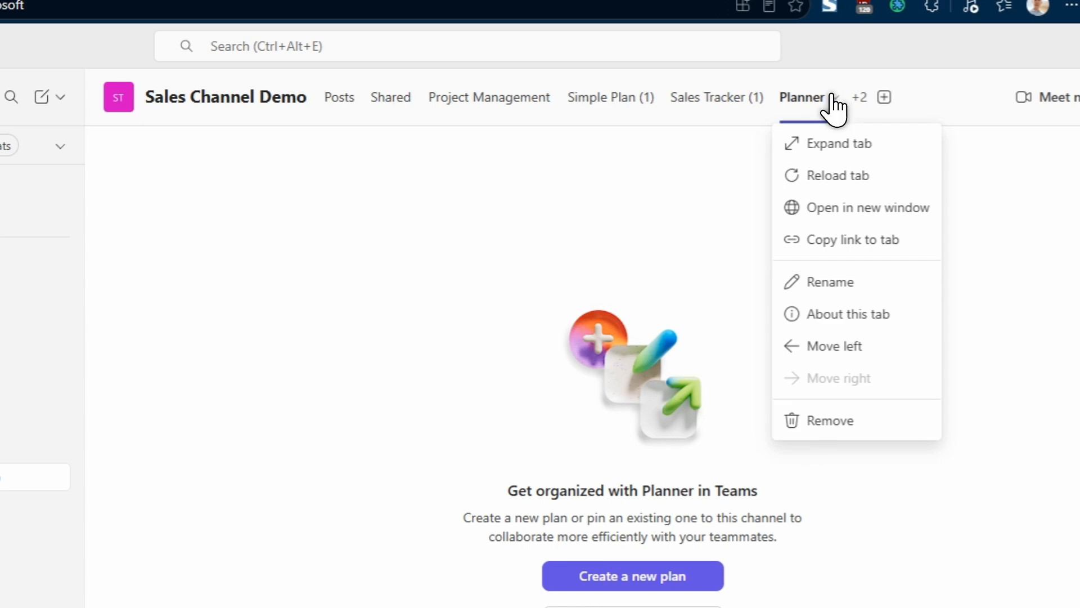
{"action": "left_click", "coordinate": [838, 421]}
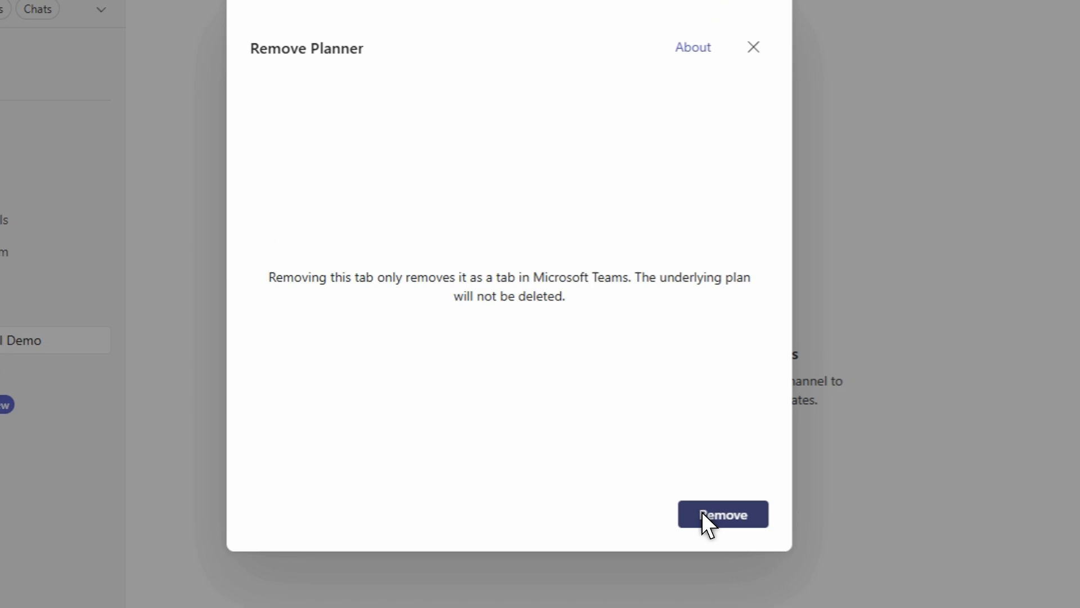
{"action": "left_click", "coordinate": [703, 513]}
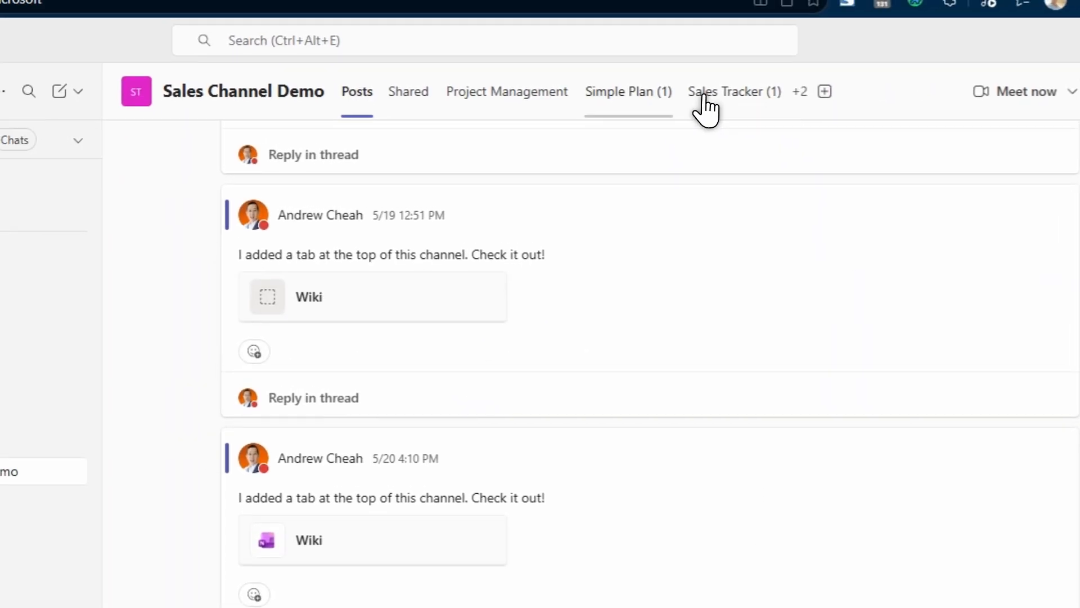
Step: View the channel's other plans, Simple Plan and Sales Tracker
{"action": "left_click", "coordinate": [662, 100]}
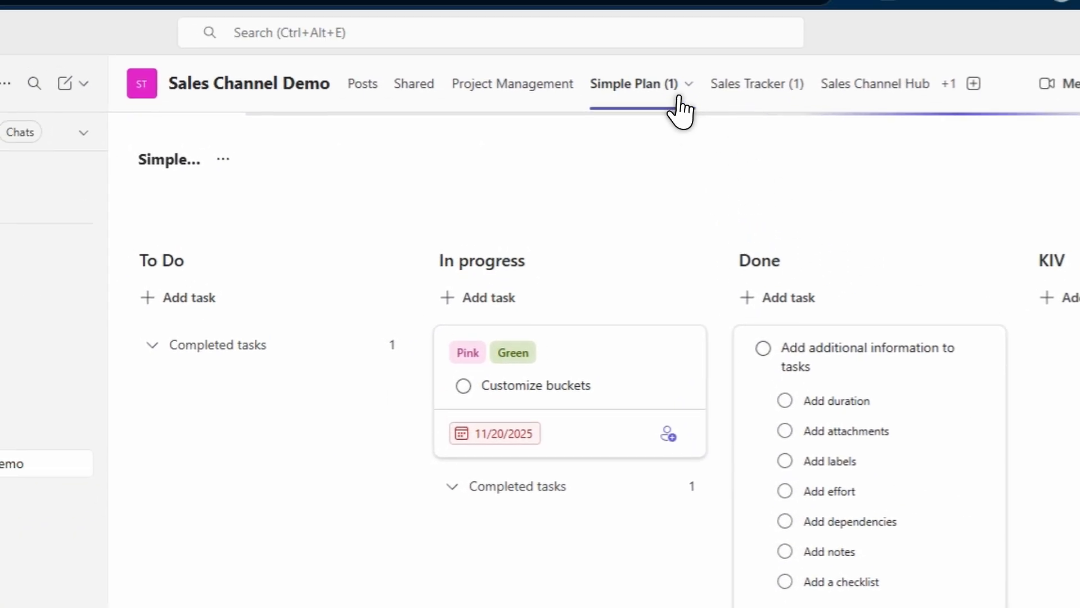
{"action": "left_click", "coordinate": [753, 107]}
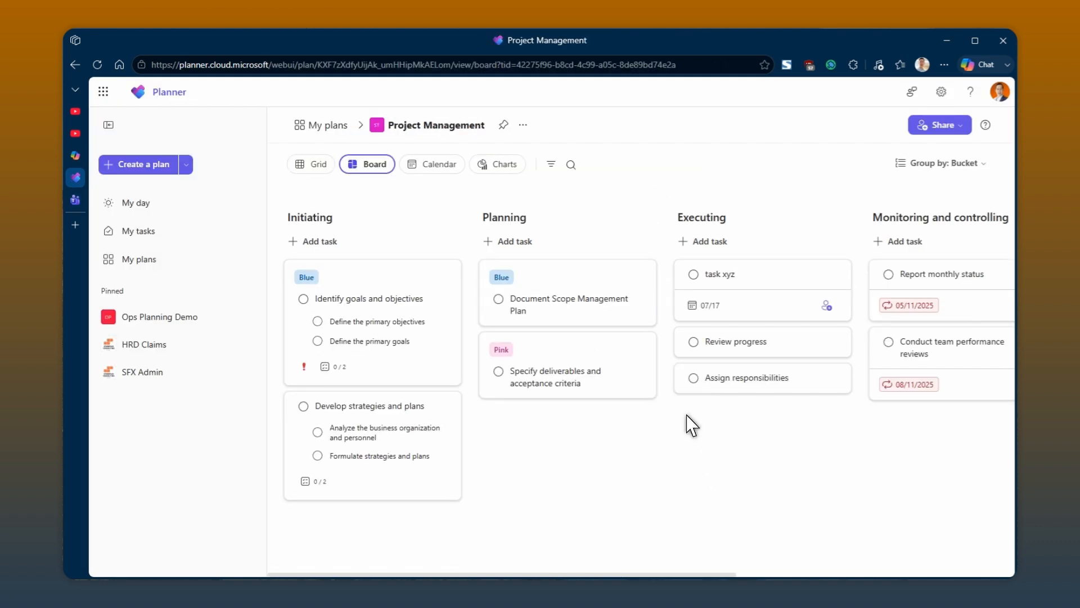
Step: Review the Project Management plan's sharing options, including its group members and the choice to copy a plan link
{"action": "left_click", "coordinate": [959, 125]}
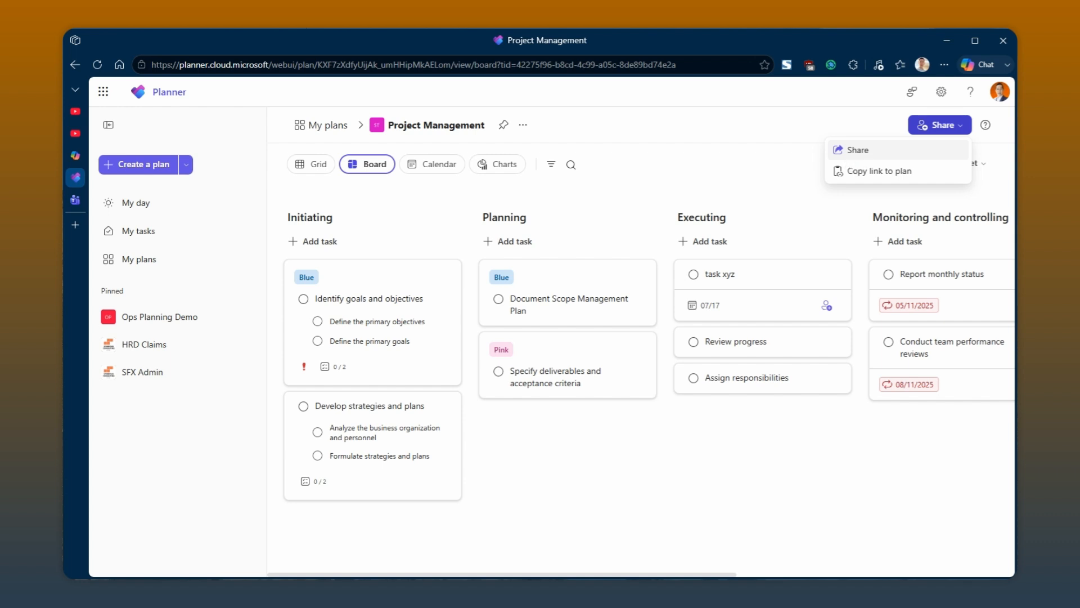
{"action": "left_click", "coordinate": [858, 150]}
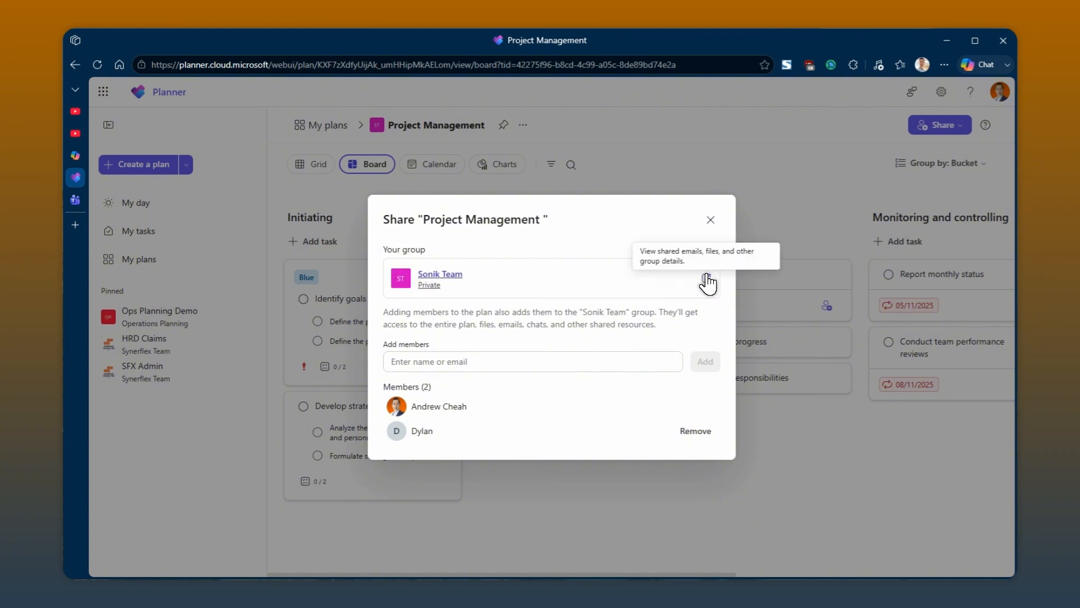
{"action": "left_click", "coordinate": [711, 220]}
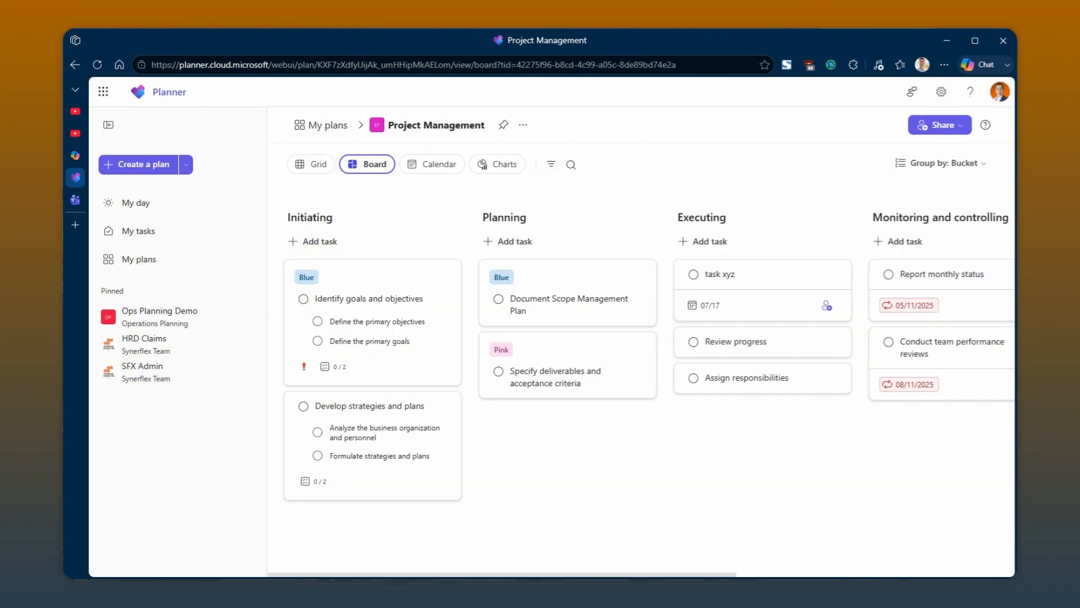
{"action": "left_click", "coordinate": [957, 128]}
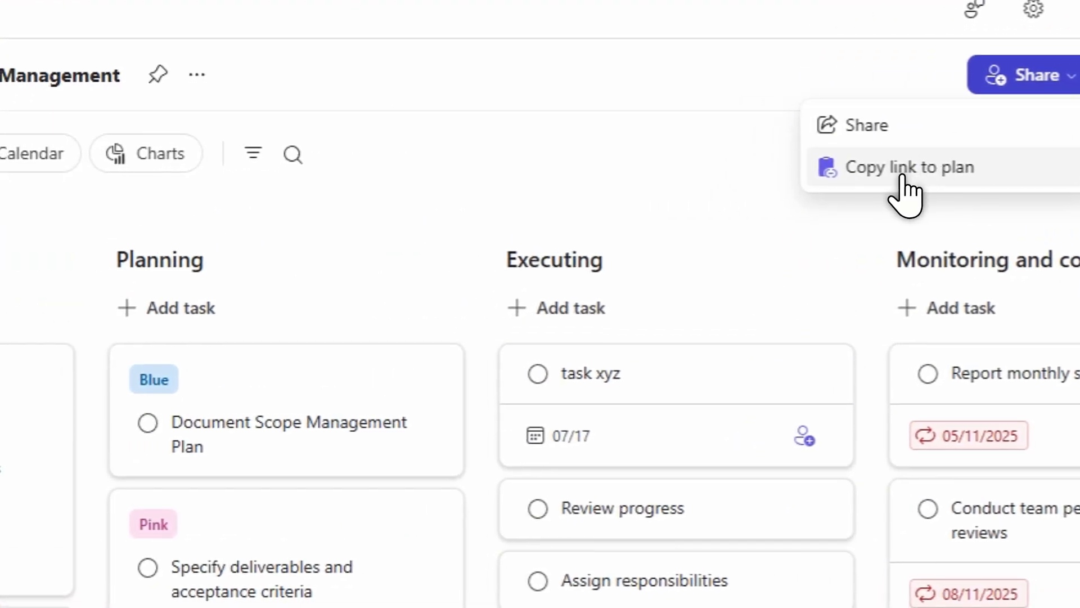
{"action": "left_click", "coordinate": [510, 182]}
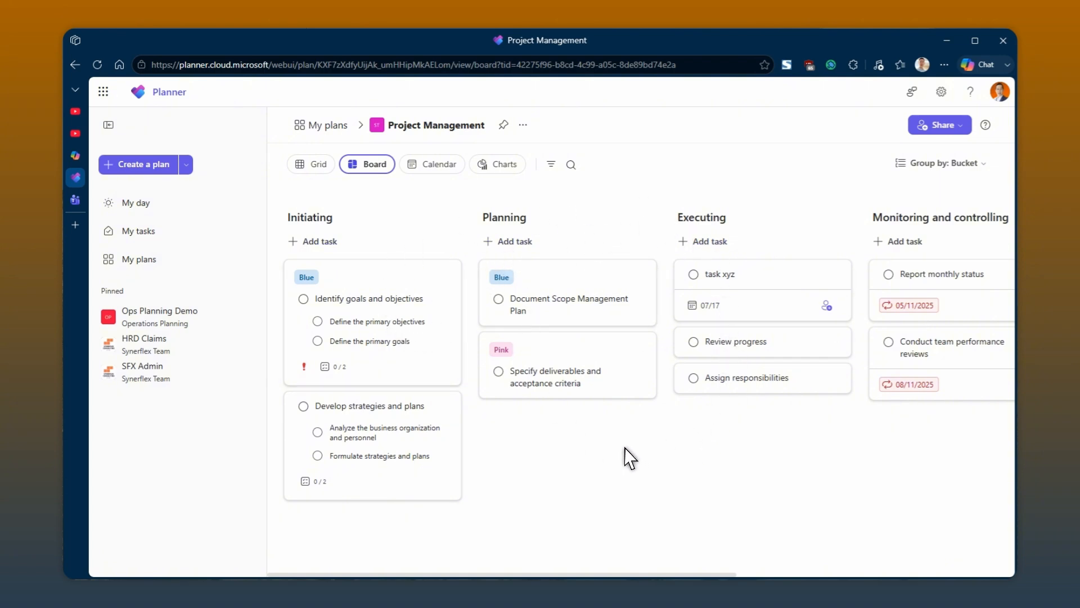
Step: Send "remember to add xxx in to consideration" in the task chat of task xyz in the Executing bucket
{"action": "left_click", "coordinate": [756, 288]}
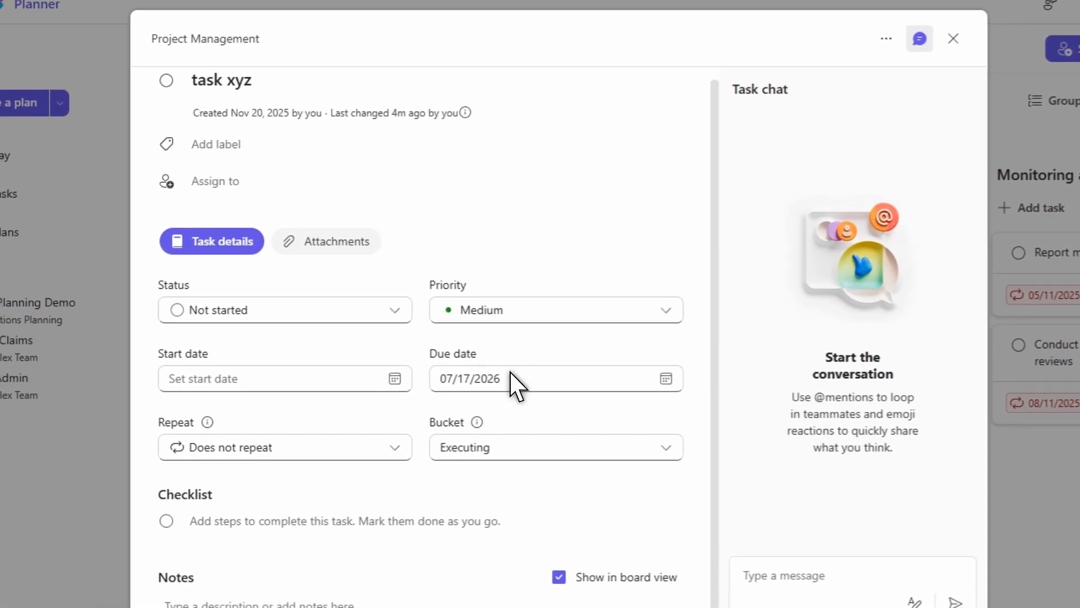
{"action": "left_click", "coordinate": [798, 585]}
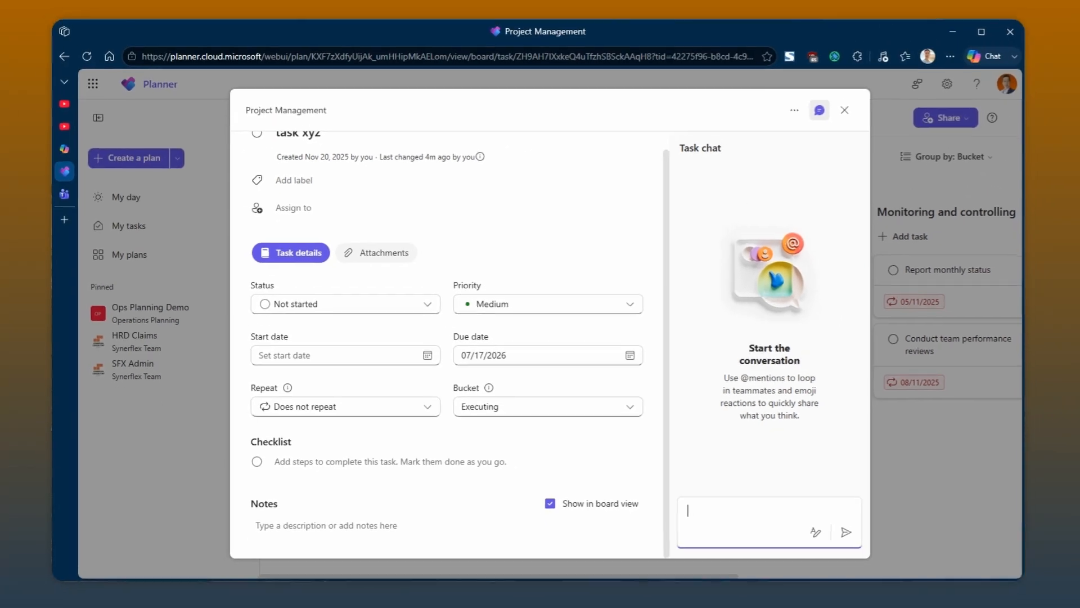
{"action": "type", "text": "remember to add xxx in to consideration"}
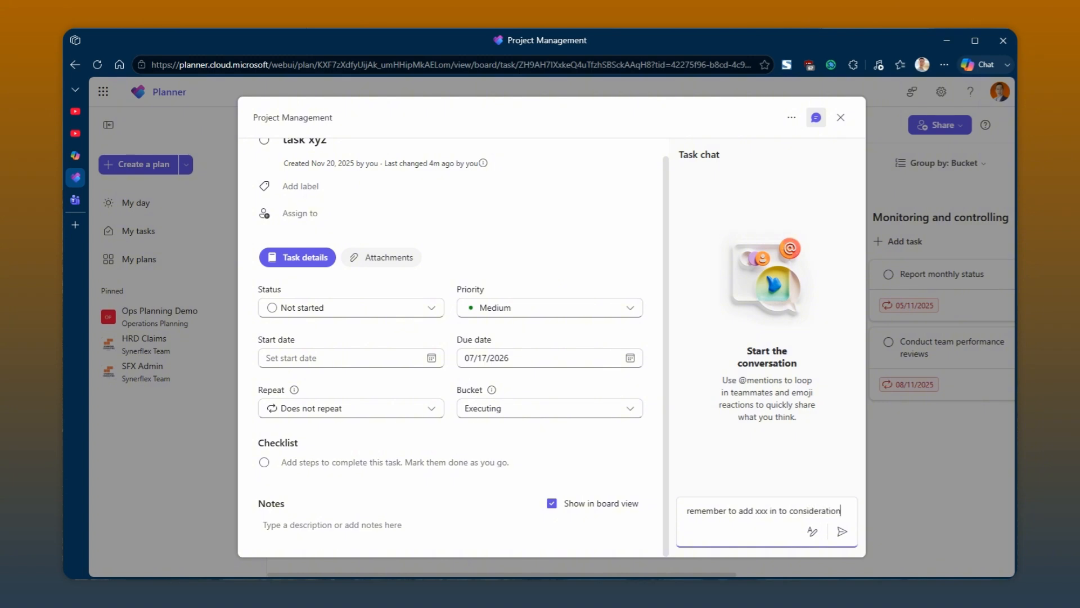
{"action": "left_click", "coordinate": [841, 531]}
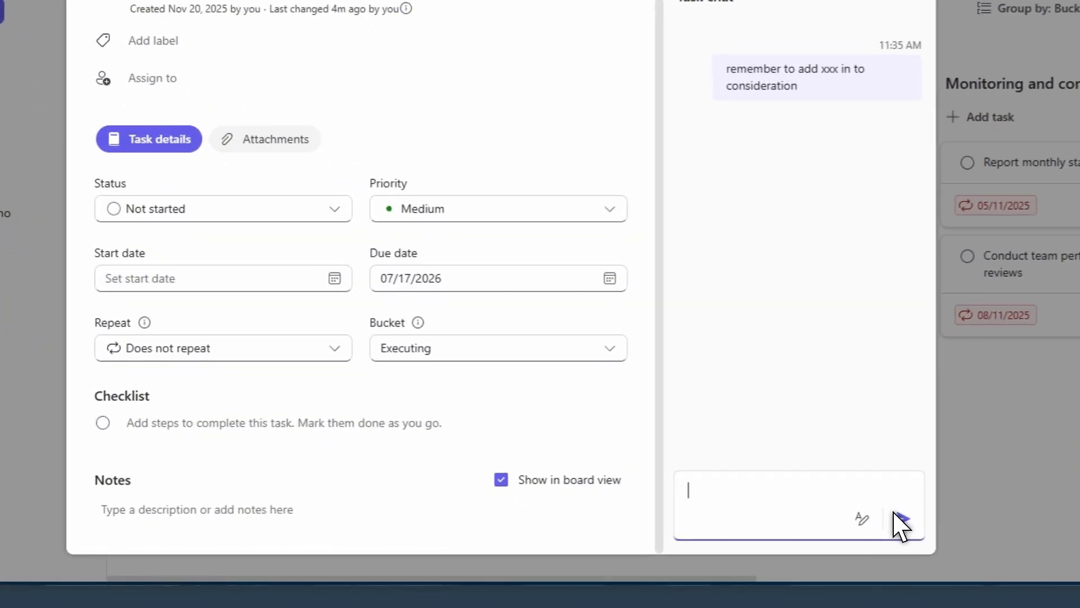
{"action": "mouse_move", "coordinate": [746, 218]}
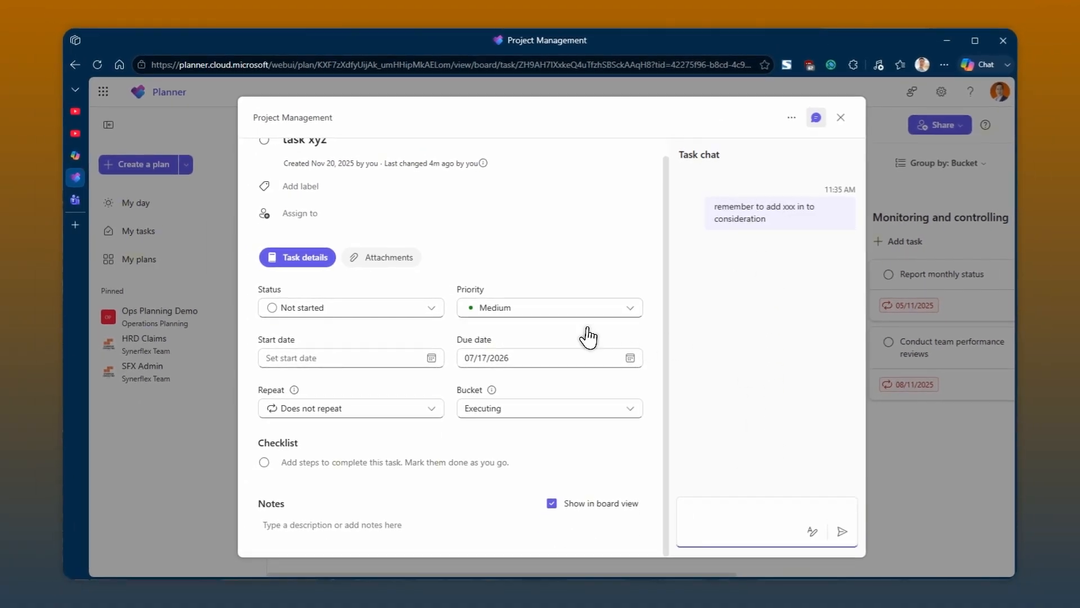
Step: Review the title, details and notes area of task xyz without editing them, and return to the board
{"action": "scroll", "coordinate": [582, 331], "scroll_direction": "up", "scroll_amount": 1}
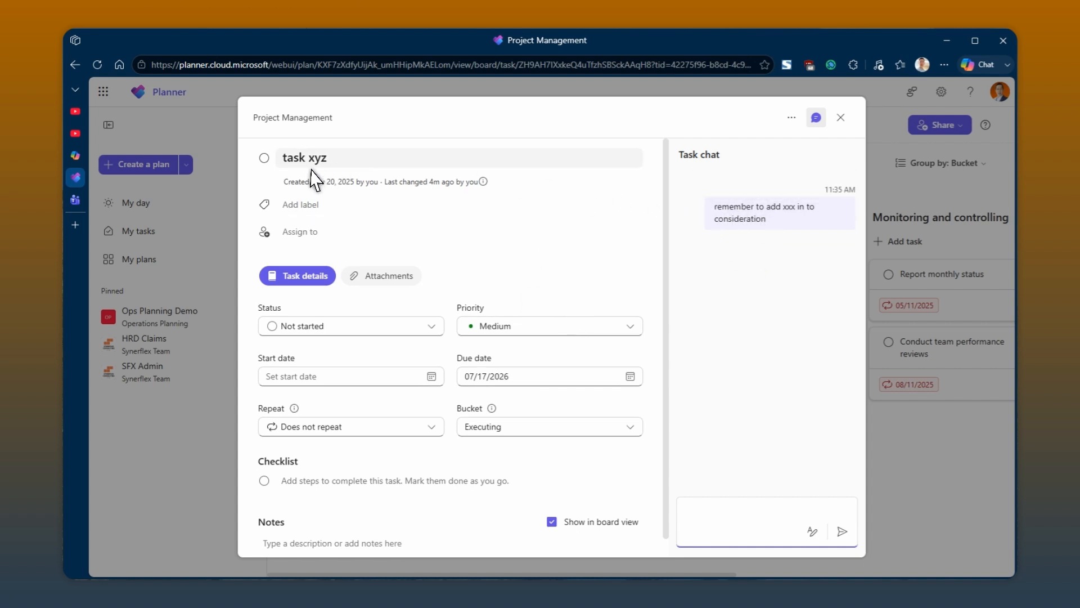
{"action": "scroll", "coordinate": [461, 297], "scroll_direction": "down", "scroll_amount": 1}
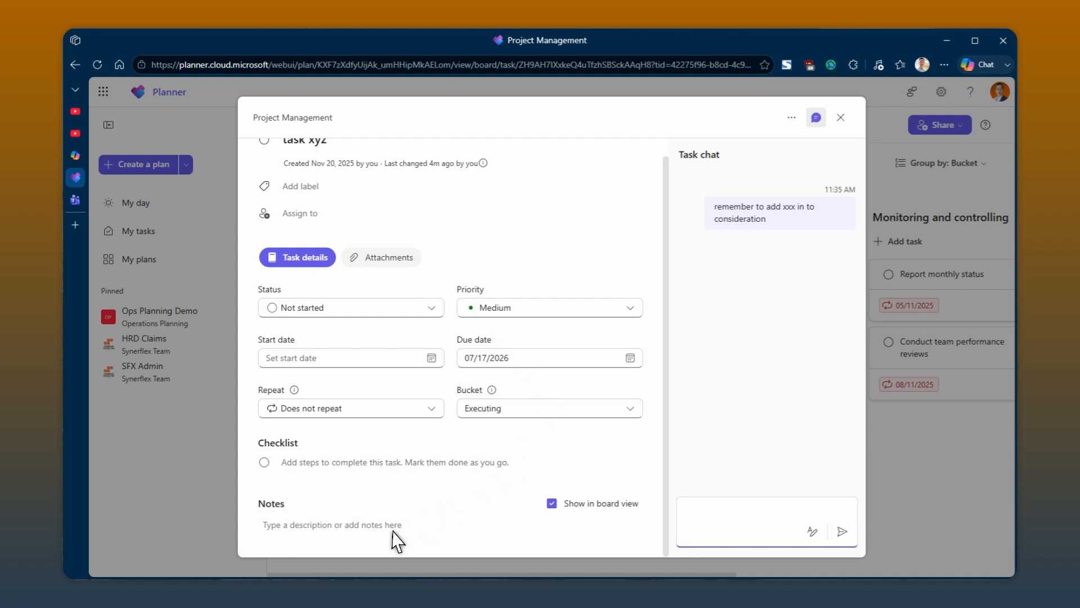
{"action": "left_click", "coordinate": [323, 526]}
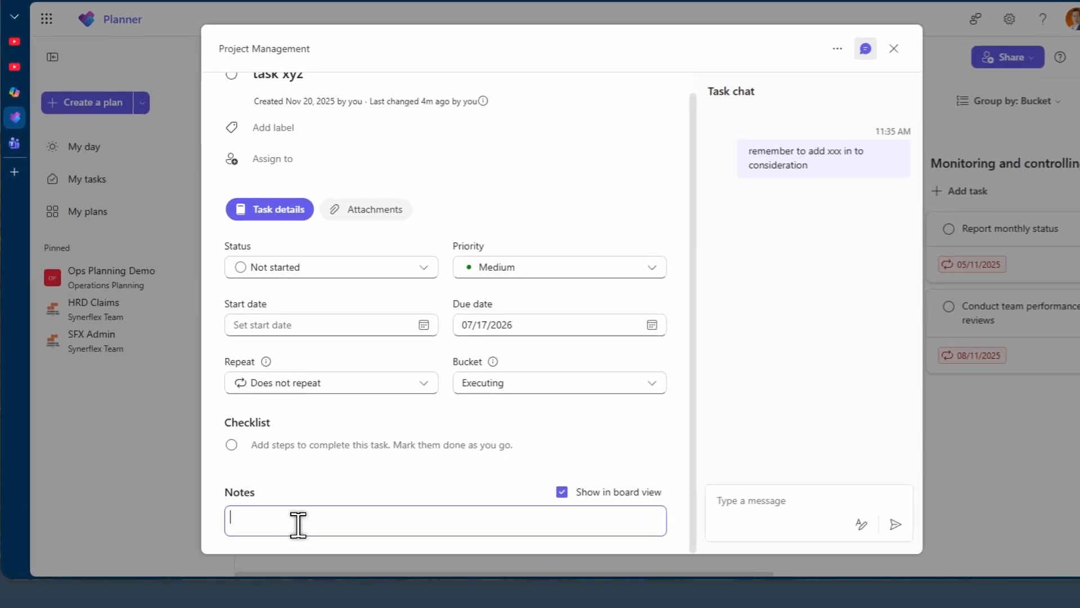
{"action": "left_click", "coordinate": [894, 49]}
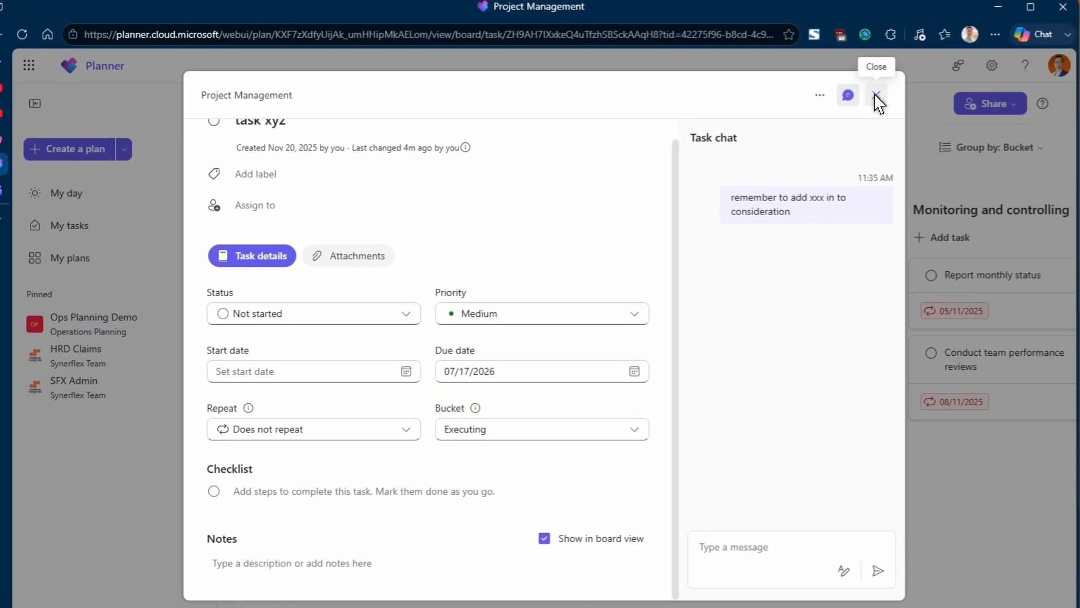
{"action": "left_click", "coordinate": [876, 103]}
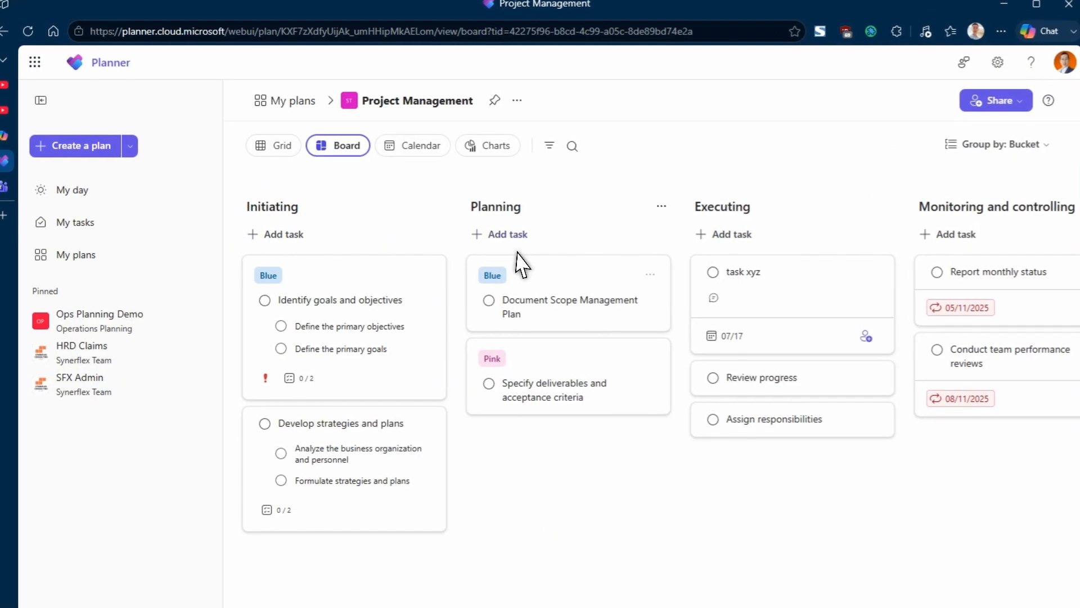